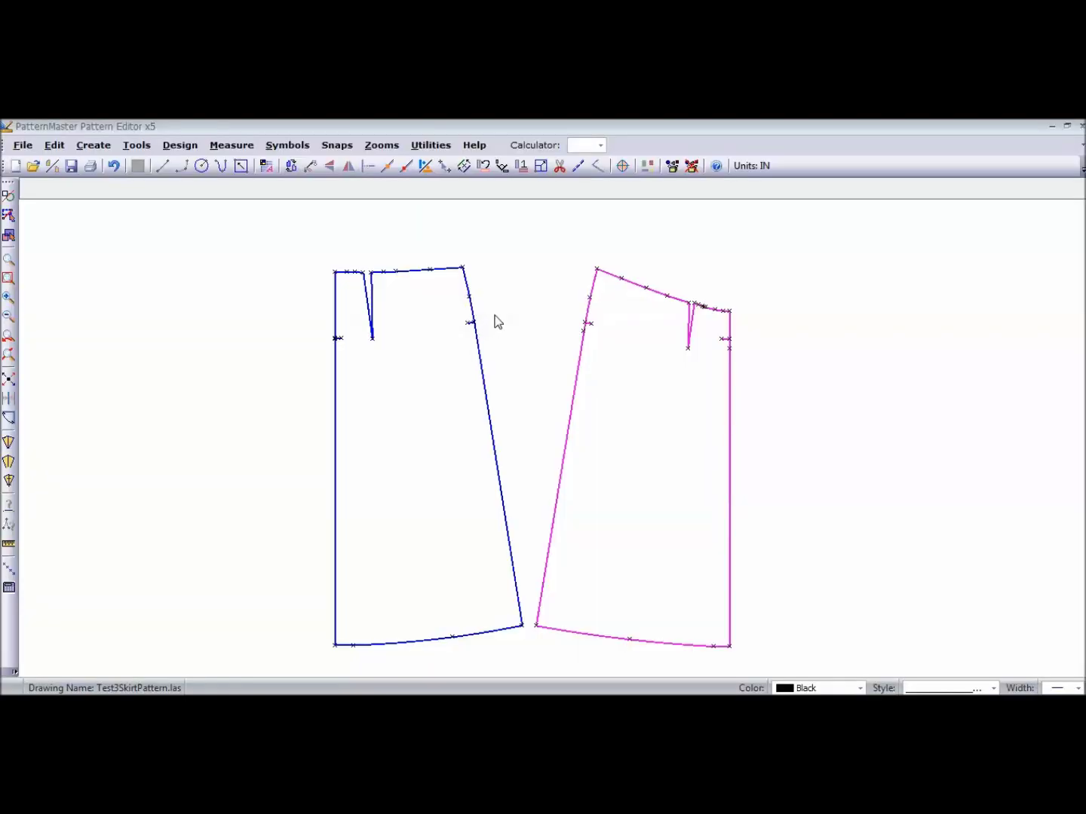
- Shift the magenta skirt panel slightly right and zoom in on its waist and upper side
left_click_drag(764, 252, 531, 669)
left_click_drag(611, 561, 679, 565)
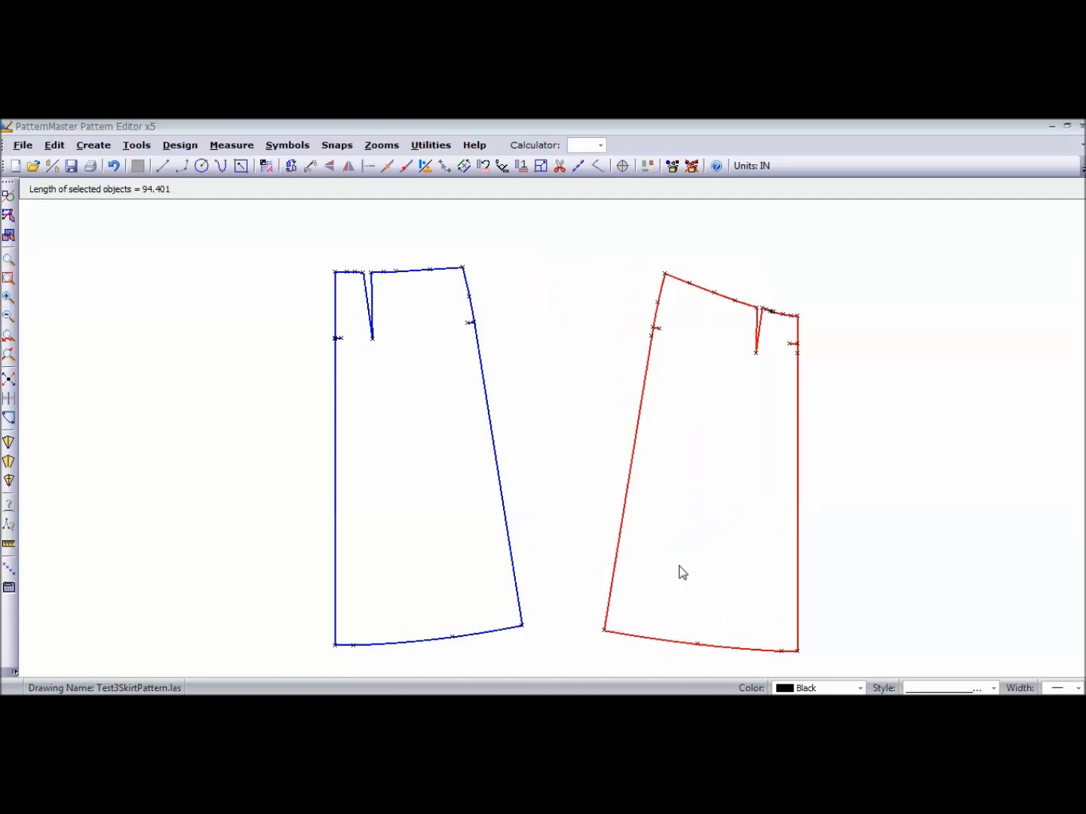
key("z")
key("w")
left_click_drag(838, 248, 627, 383)
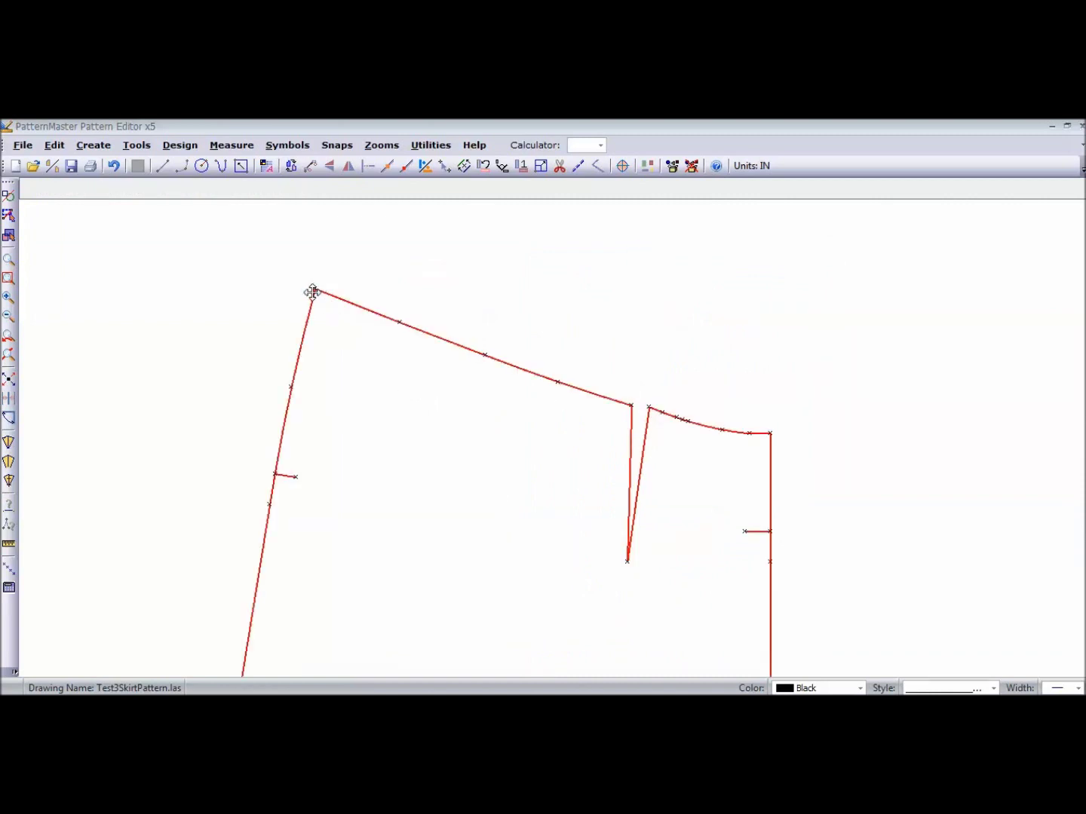
- Offset both waistline segments and the curved waist past the dart by 0.25 inch
left_click(136, 145)
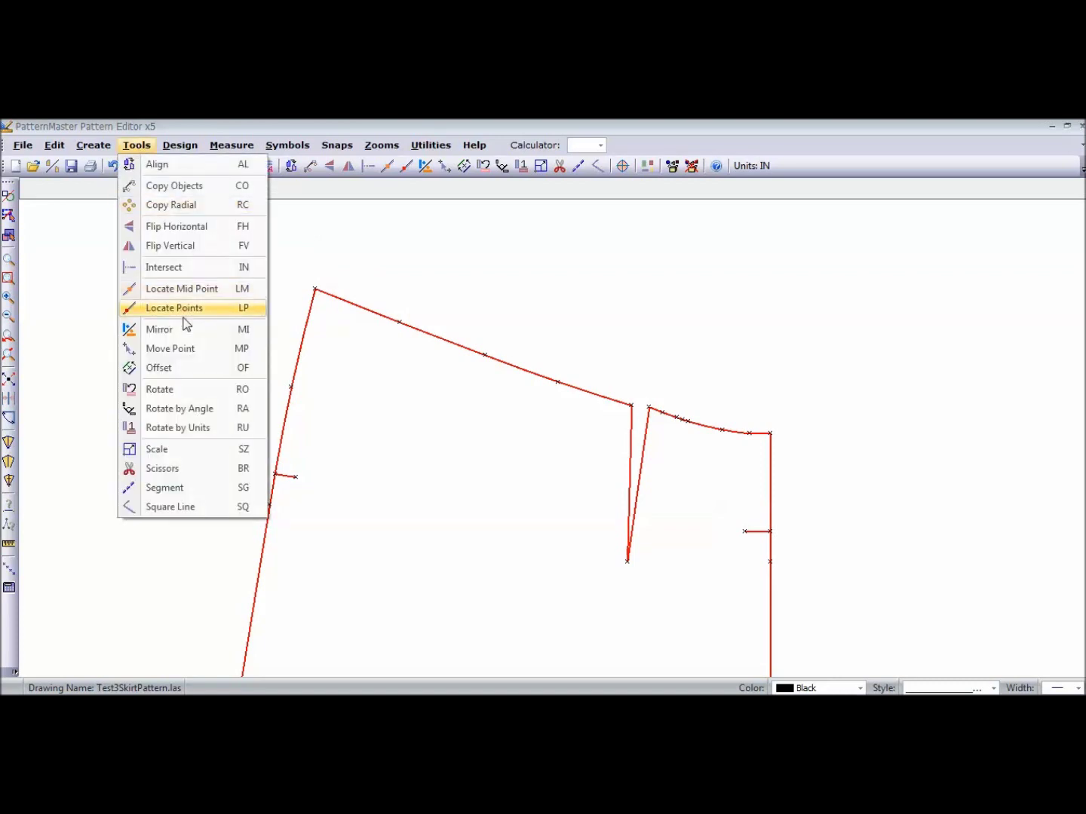
left_click(174, 368)
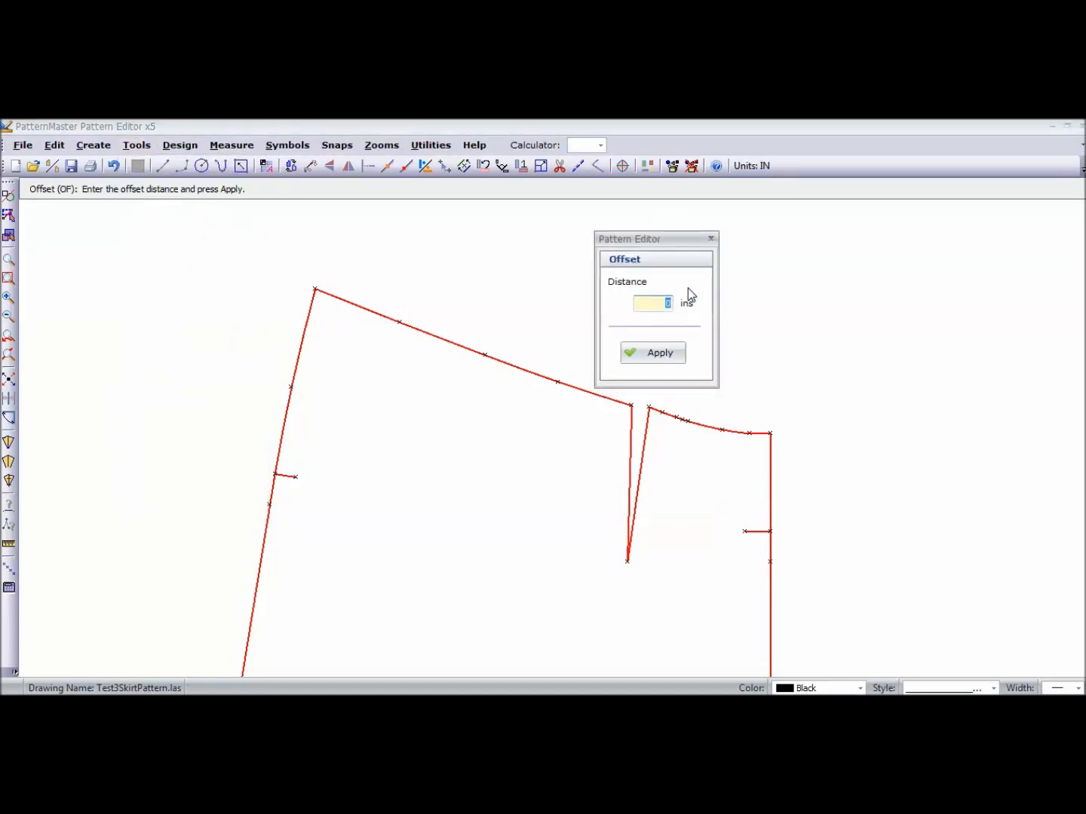
type(".25")
left_click(659, 356)
left_click_drag(674, 242, 787, 226)
left_click(347, 299)
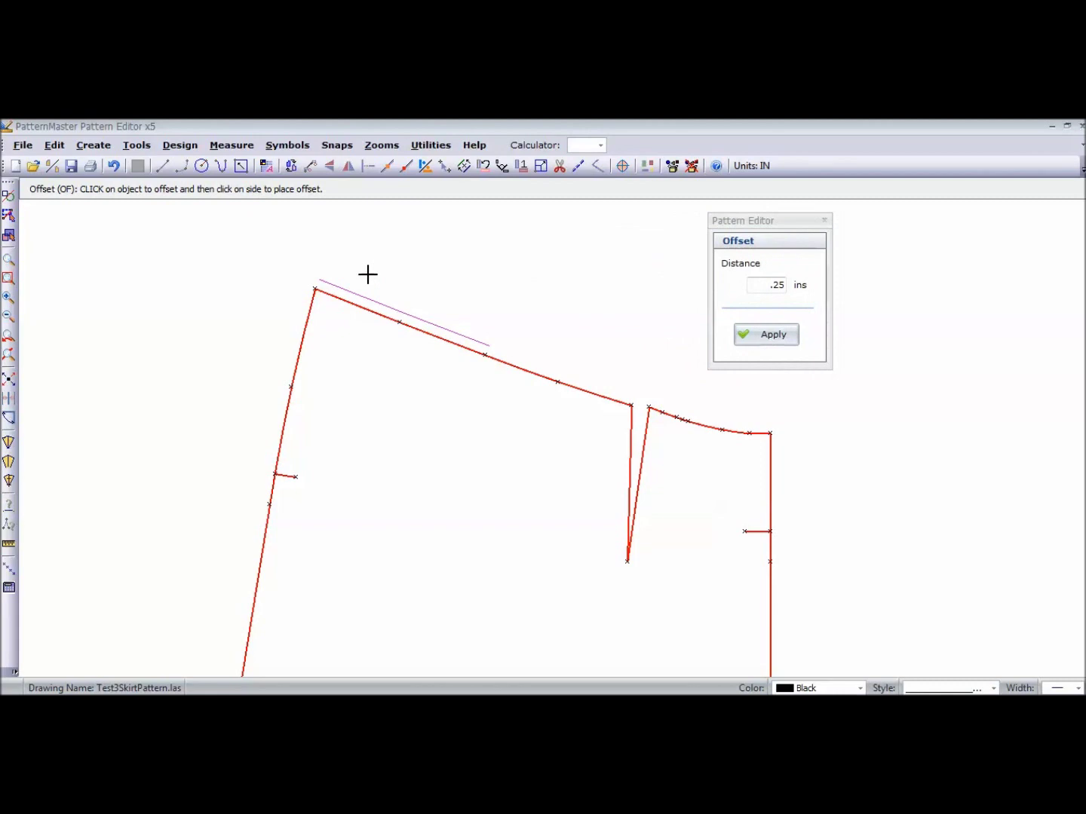
left_click(367, 274)
left_click(764, 336)
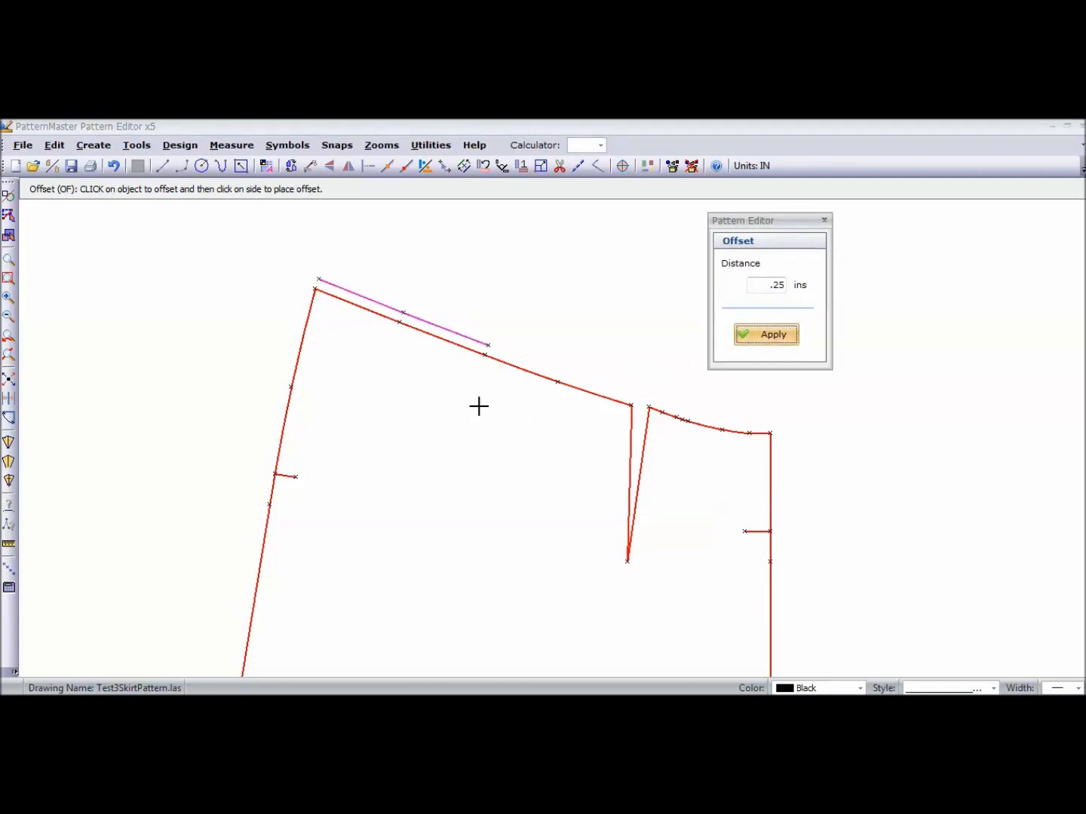
left_click(517, 365)
left_click(579, 352)
left_click(763, 337)
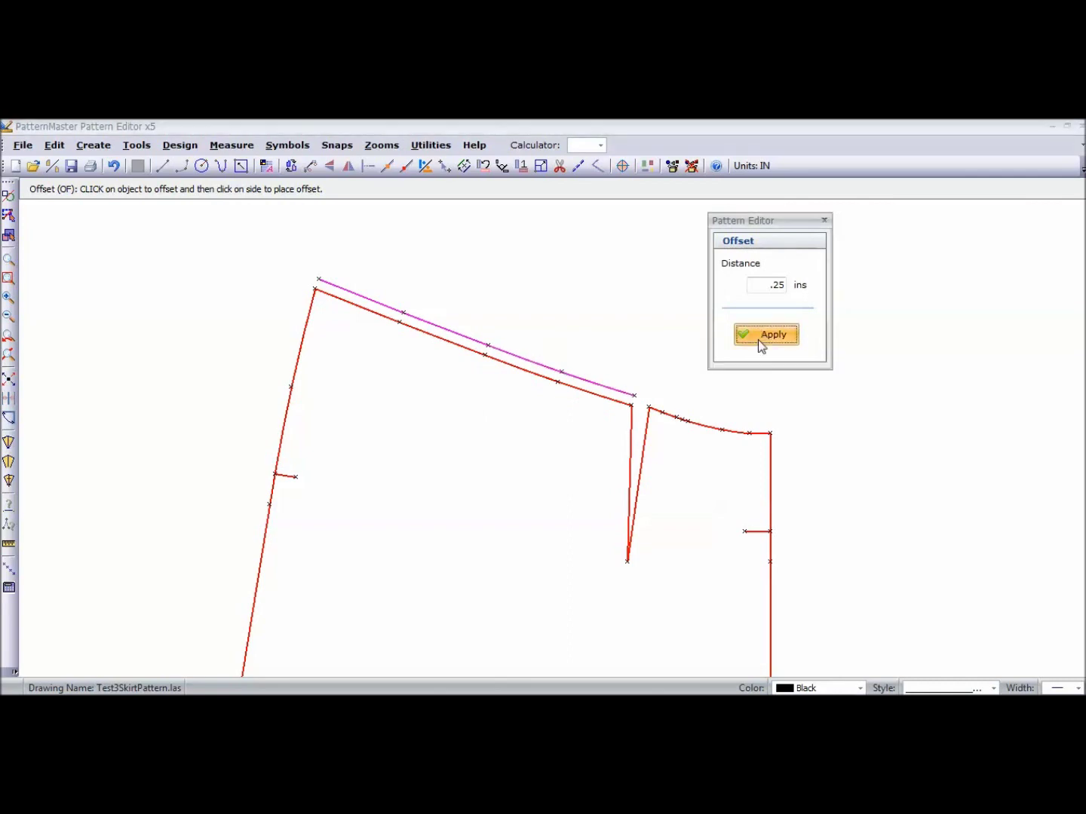
left_click(681, 417)
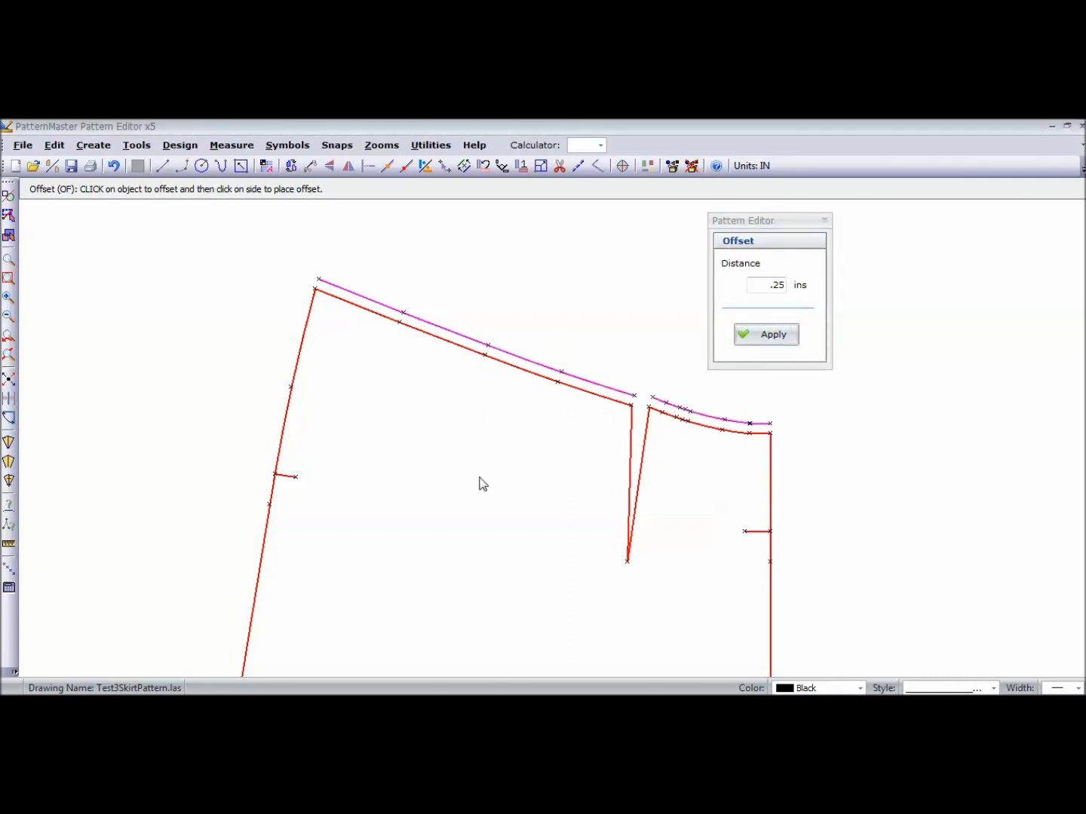
- Add a 0.5-inch allowance outside the panel's side seam
double_click(768, 287)
type(".5")
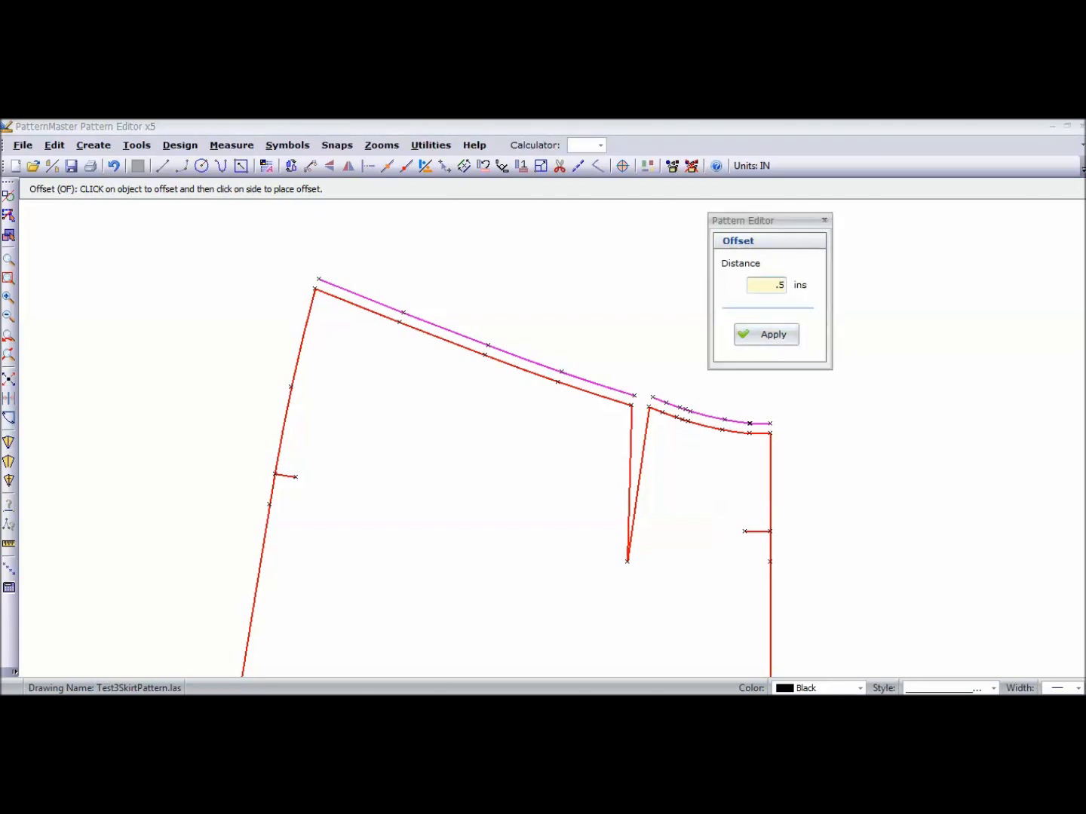
left_click(783, 335)
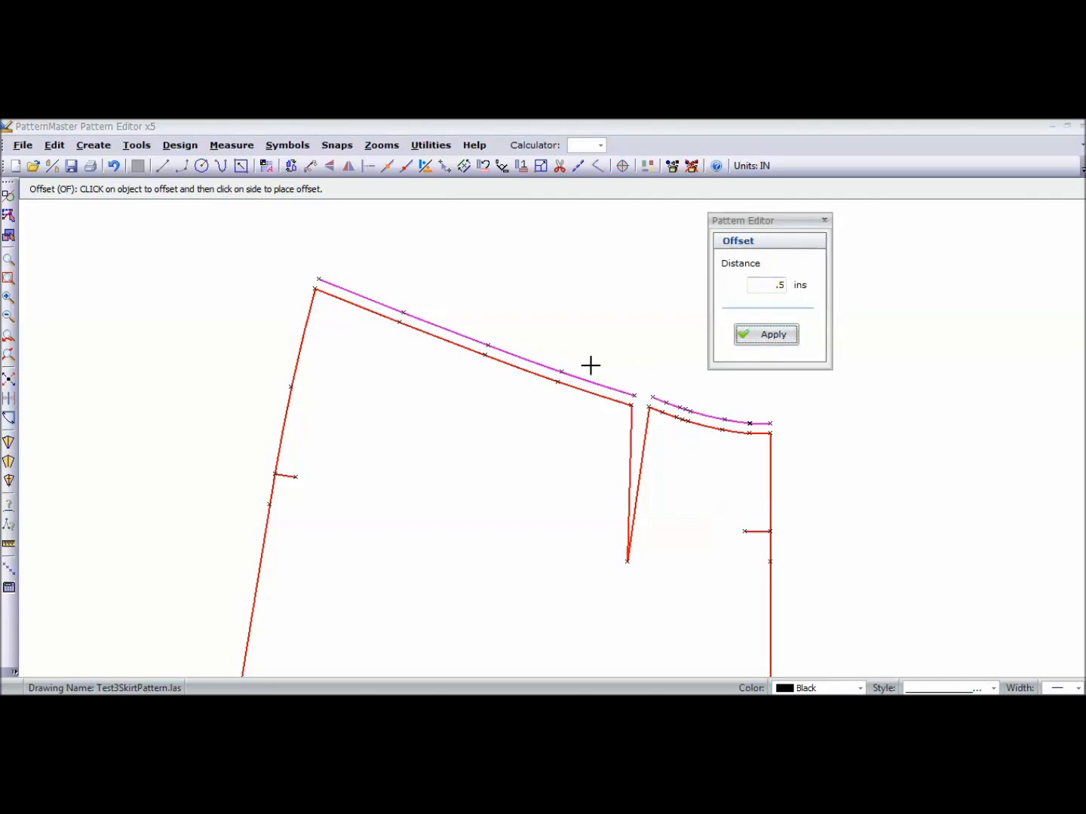
left_click(270, 377)
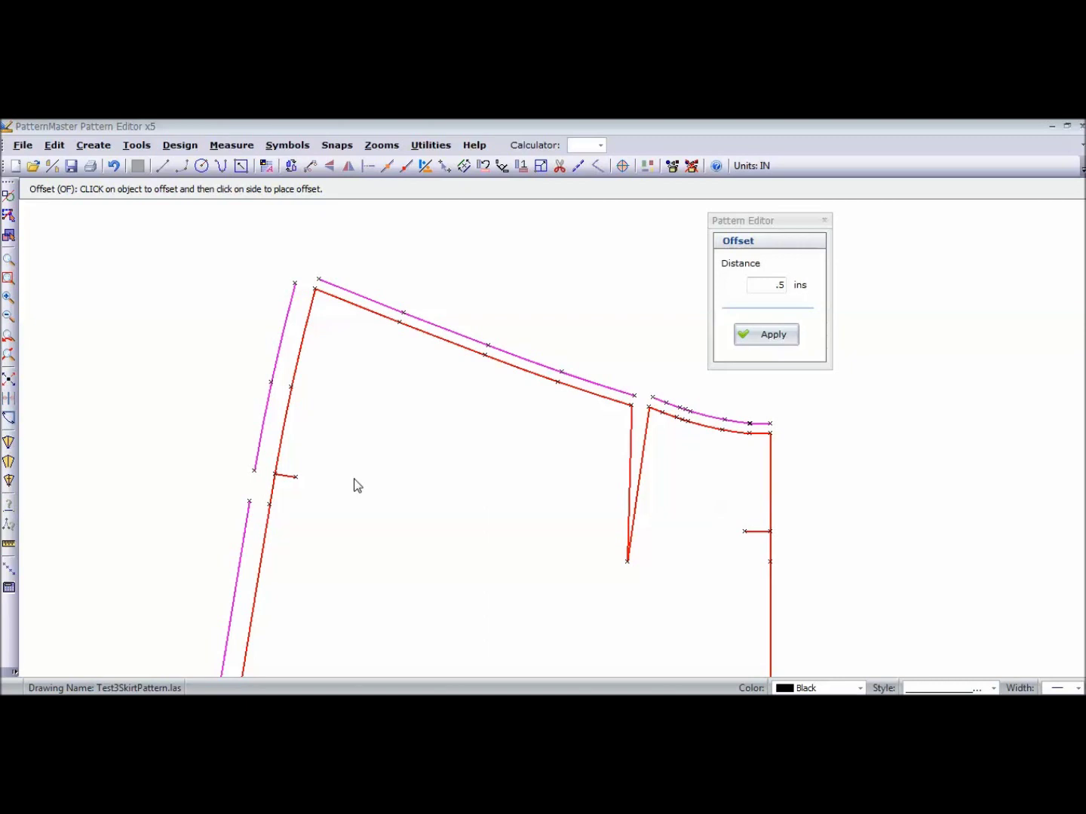
key("z")
key("w")
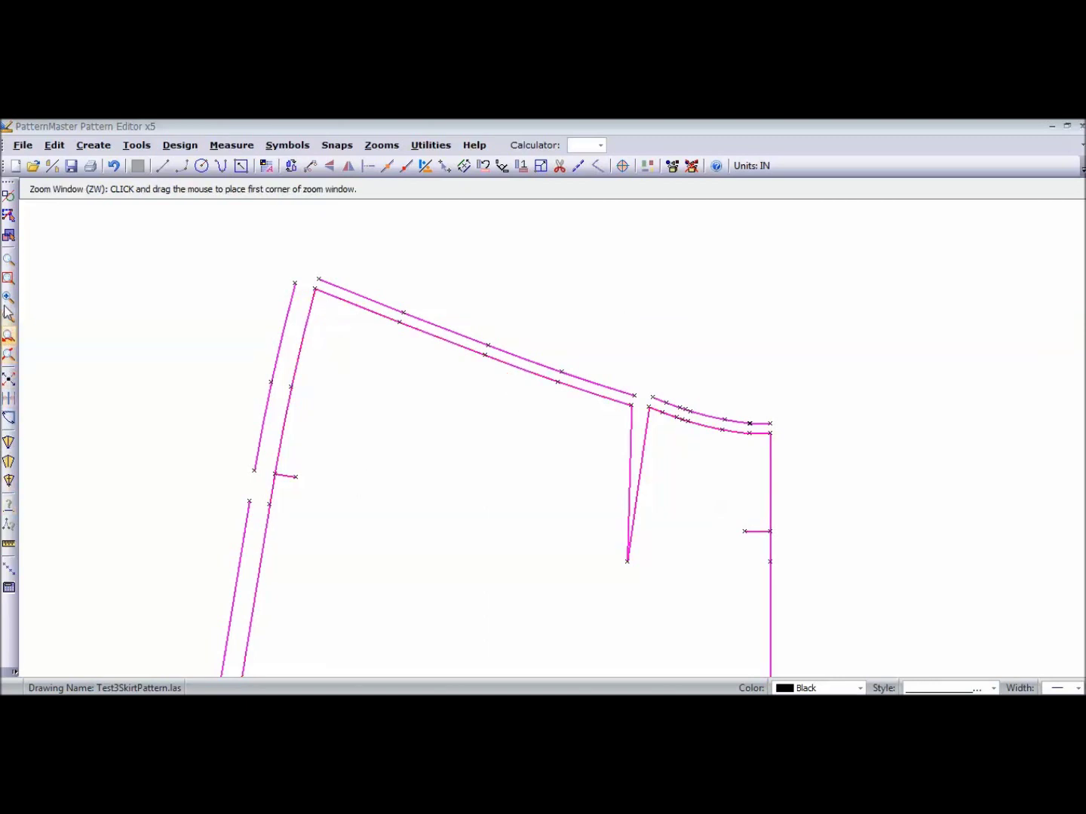
- Zoom to the magenta panel's hem and offset a line 1 inch below it
left_click(10, 259)
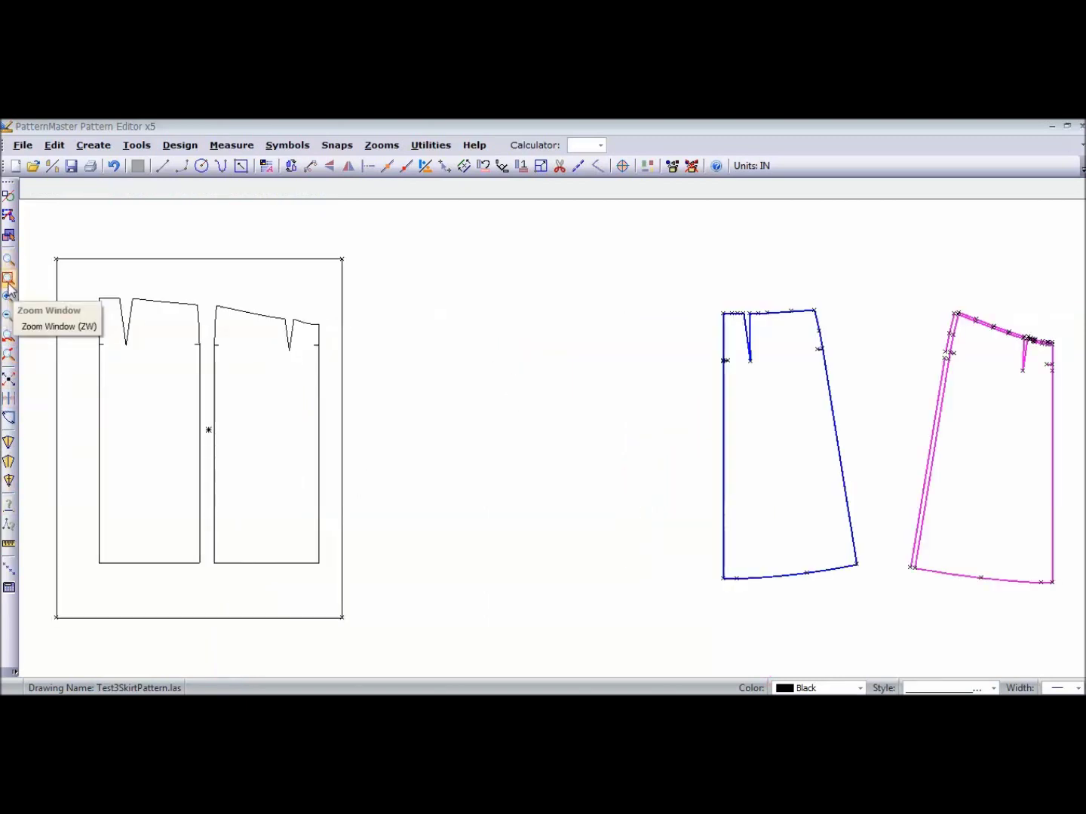
left_click_drag(1082, 533, 879, 621)
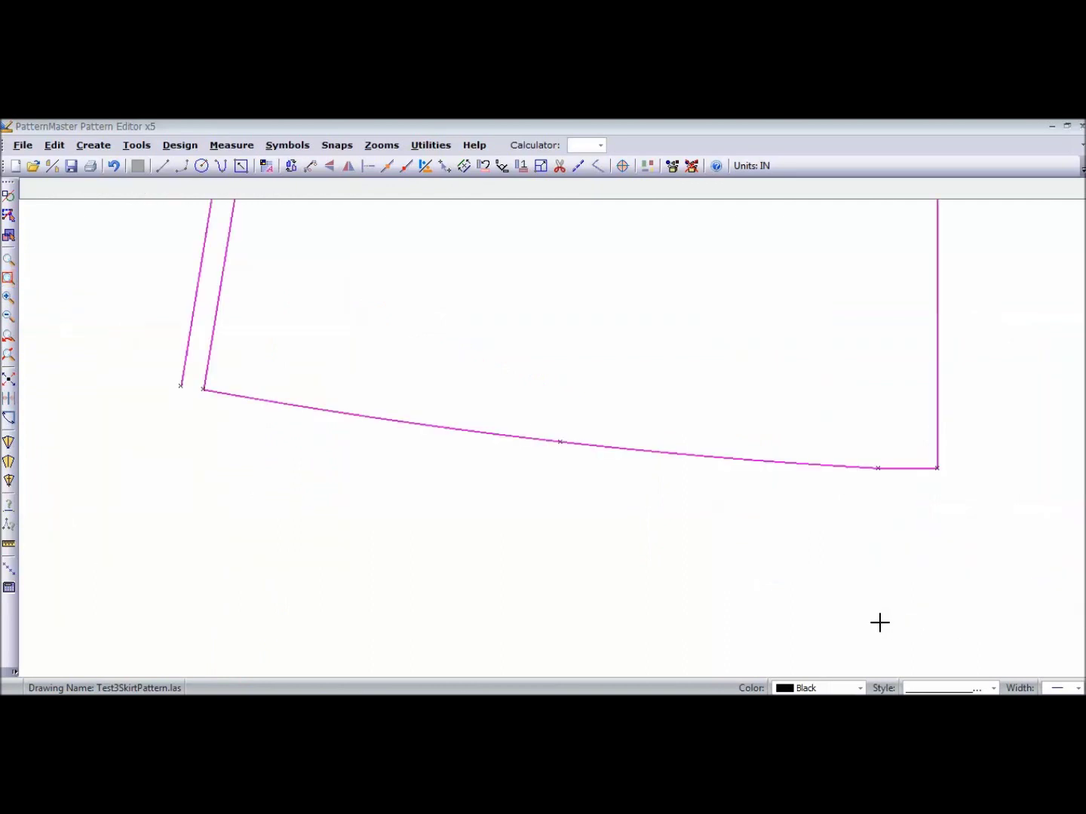
left_click(464, 167)
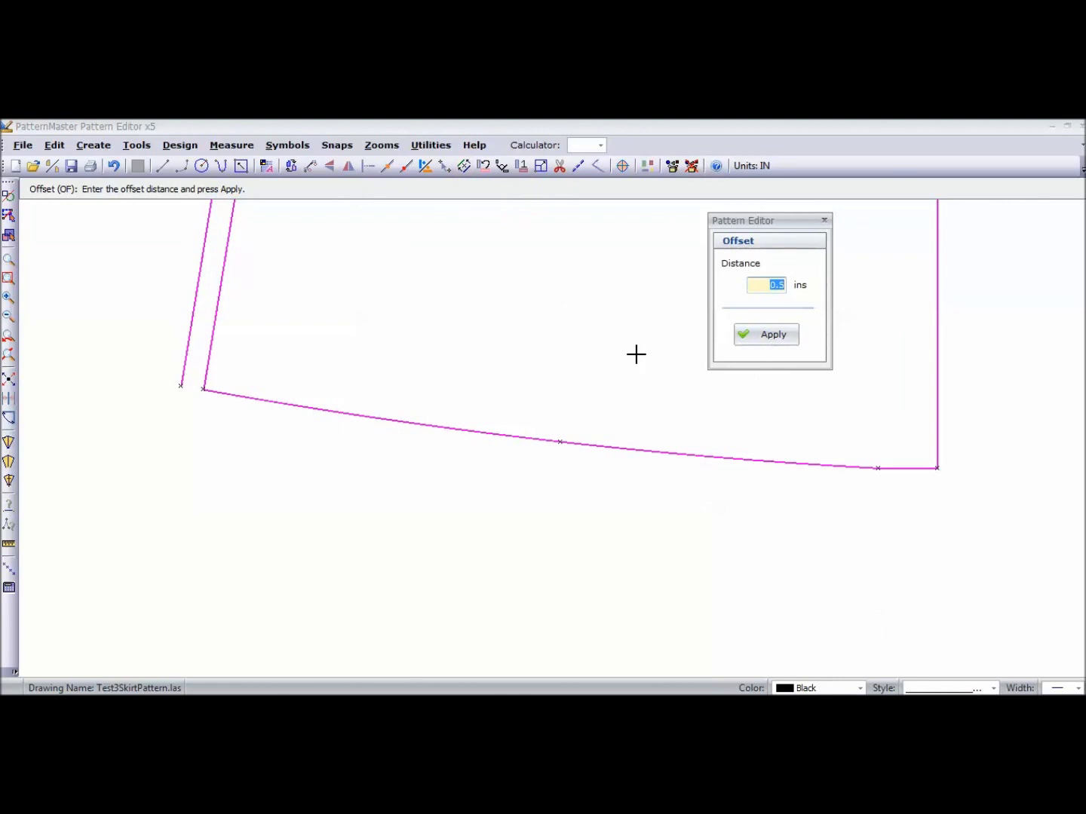
type("1")
left_click(781, 337)
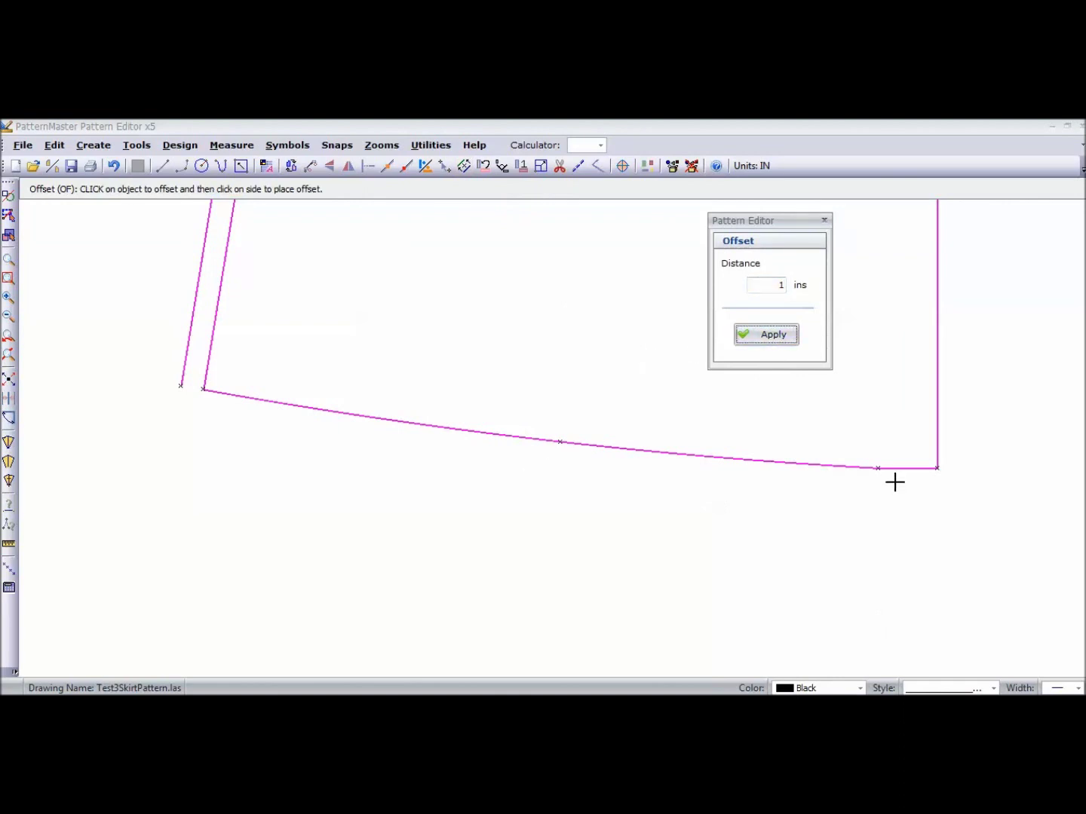
left_click(778, 345)
left_click(759, 465)
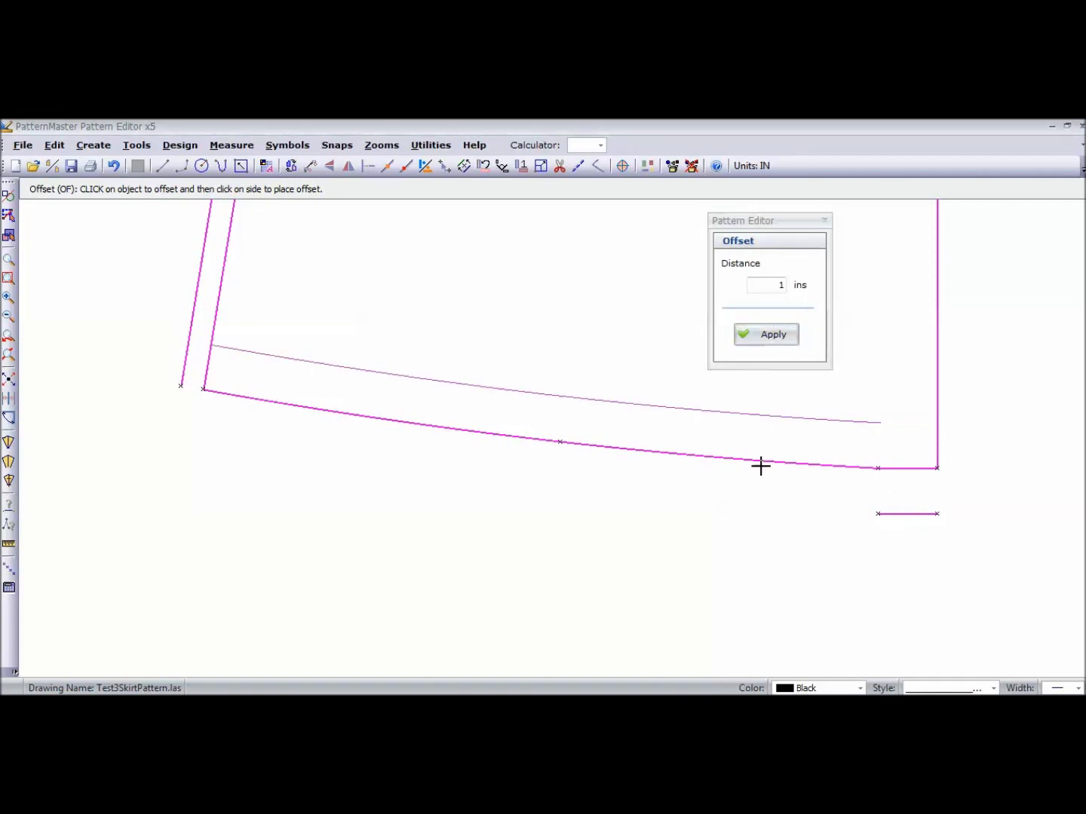
left_click(724, 517)
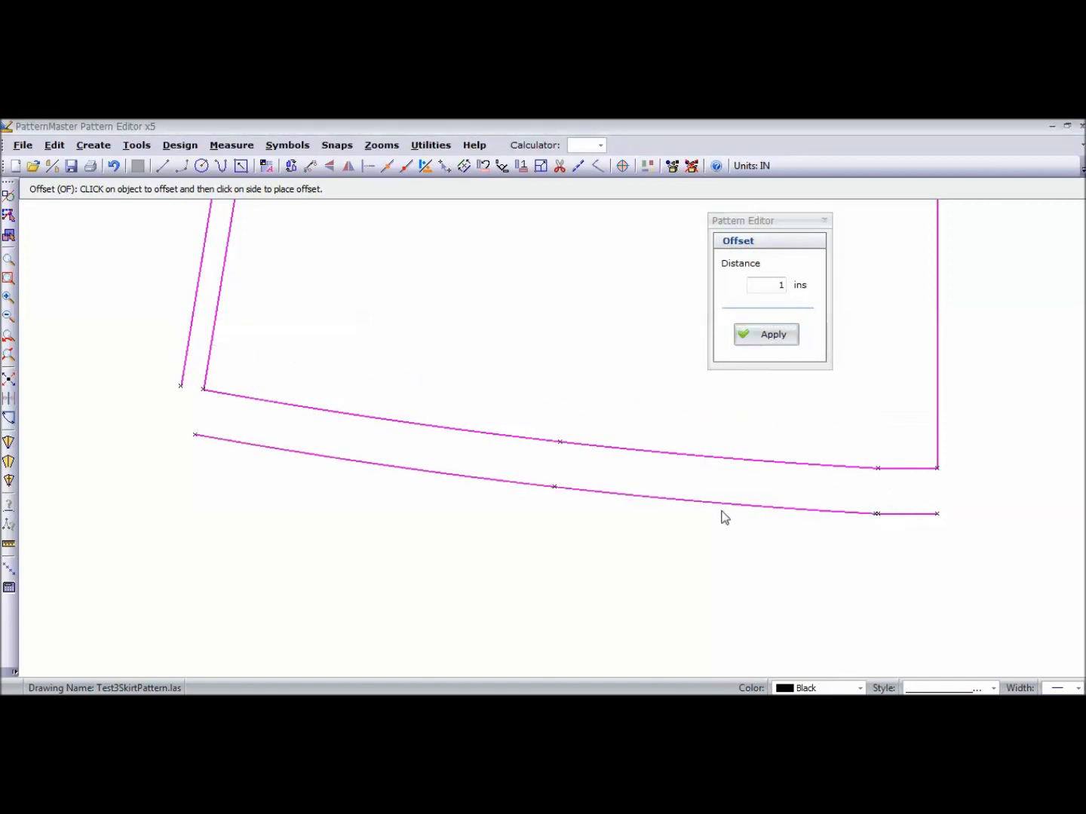
left_click(824, 220)
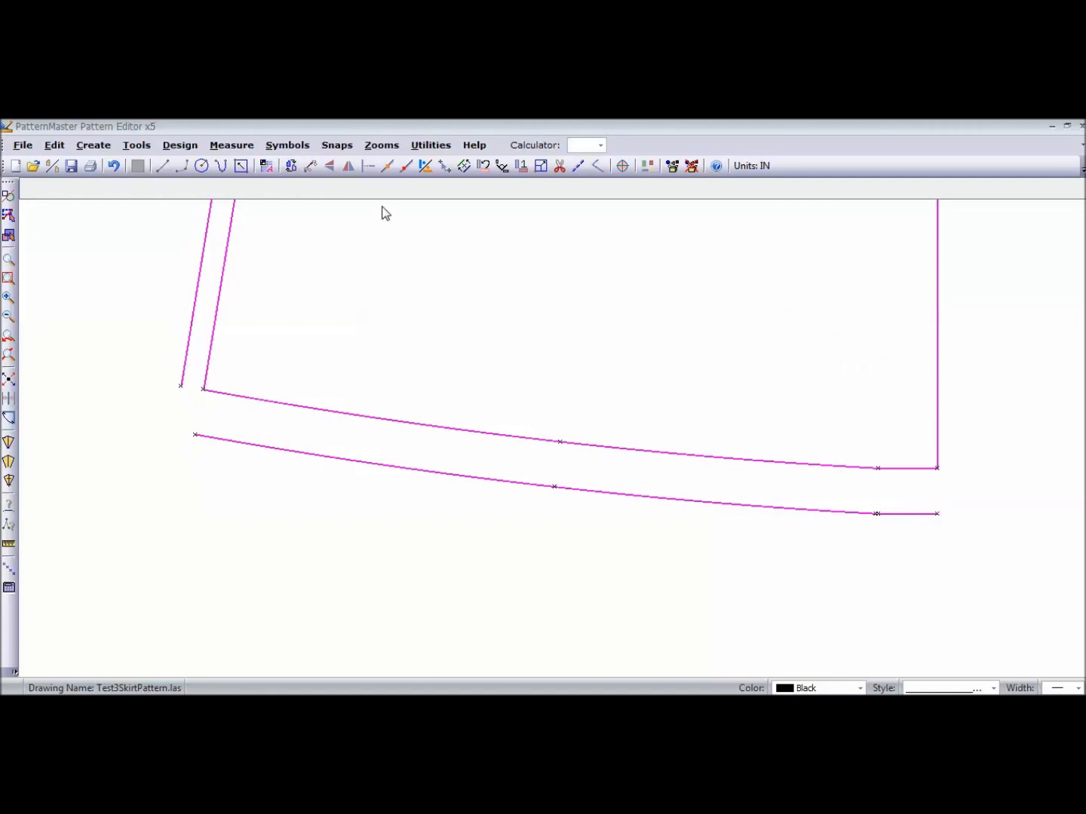
key("i")
key("n")
left_click(935, 421)
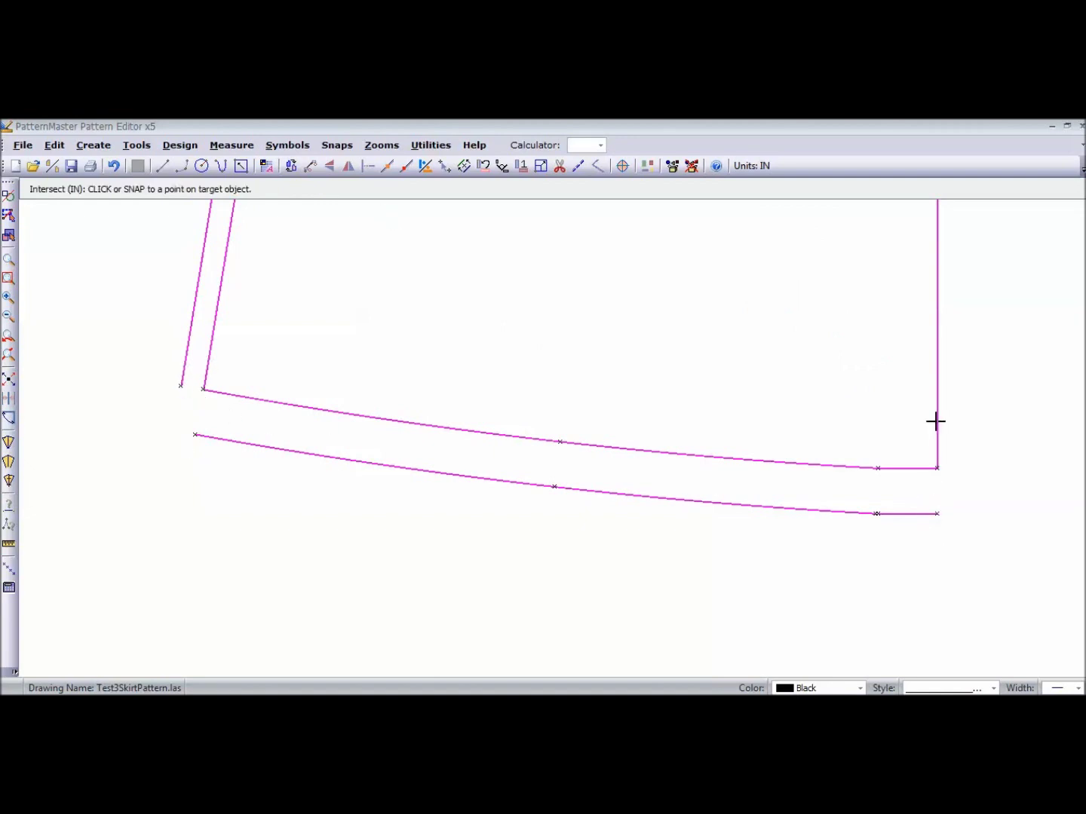
left_click(923, 514)
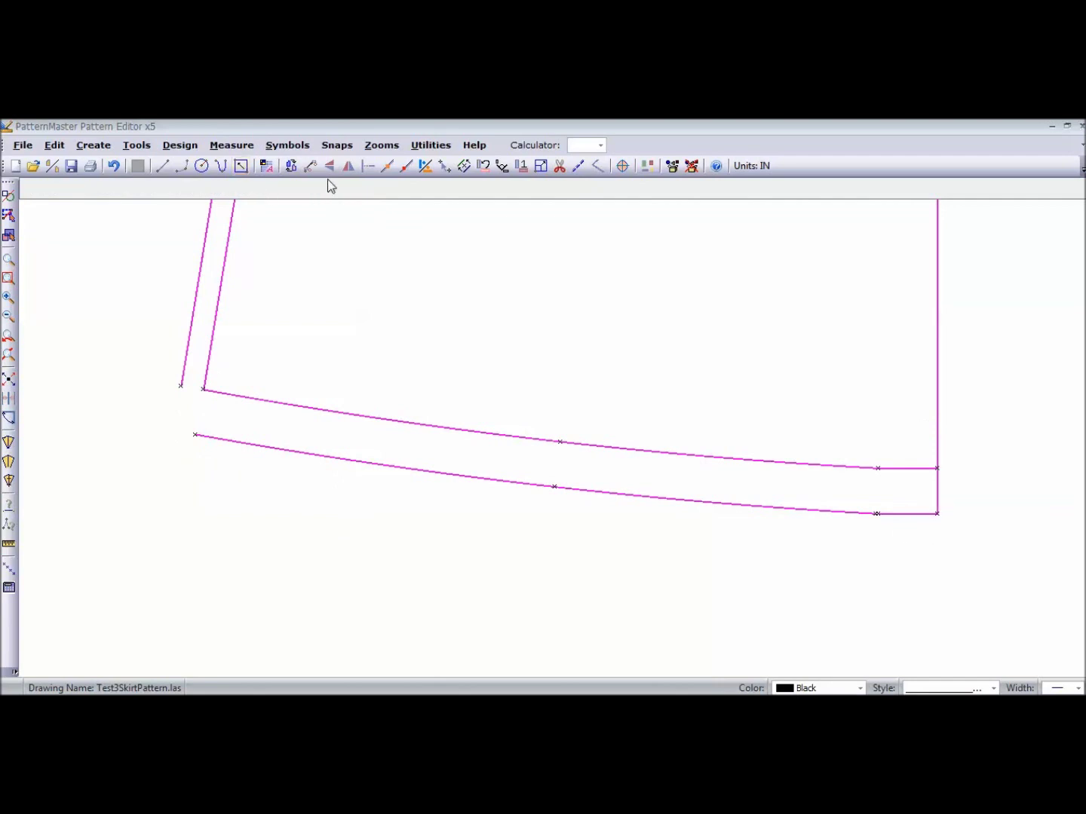
left_click(367, 167)
left_click(190, 344)
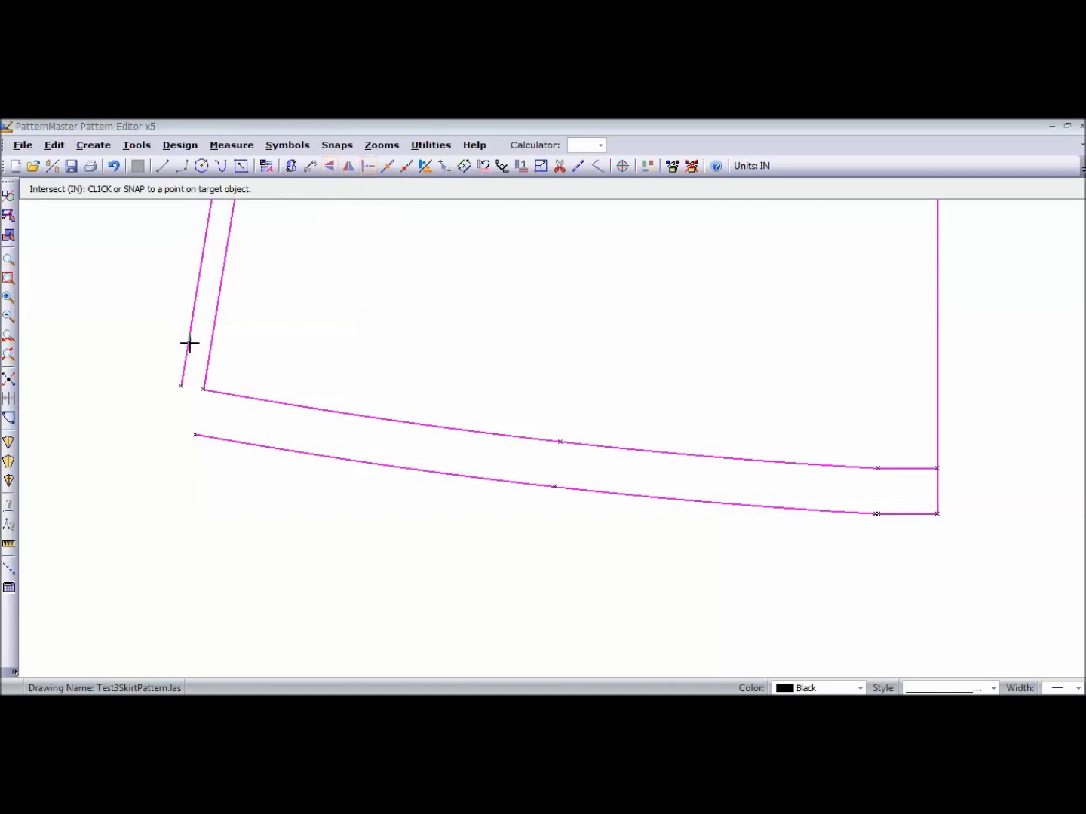
left_click(185, 435)
left_click(204, 440)
left_click(182, 401)
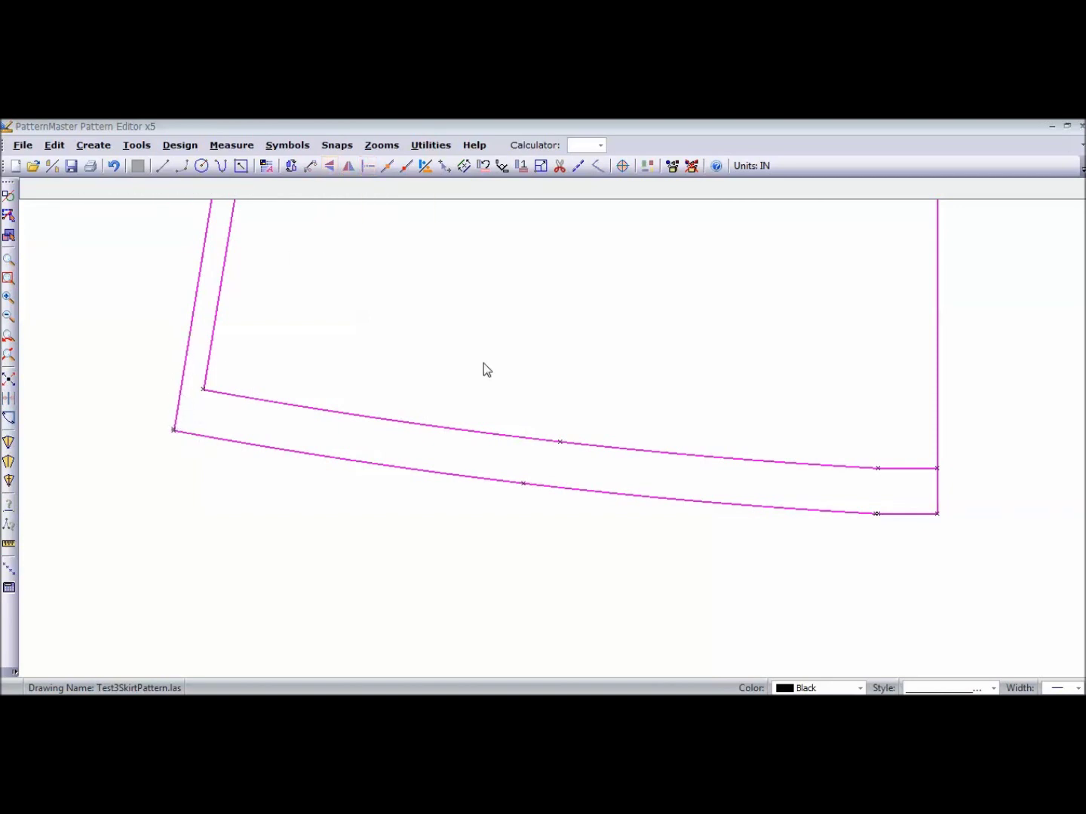
left_click(8, 279)
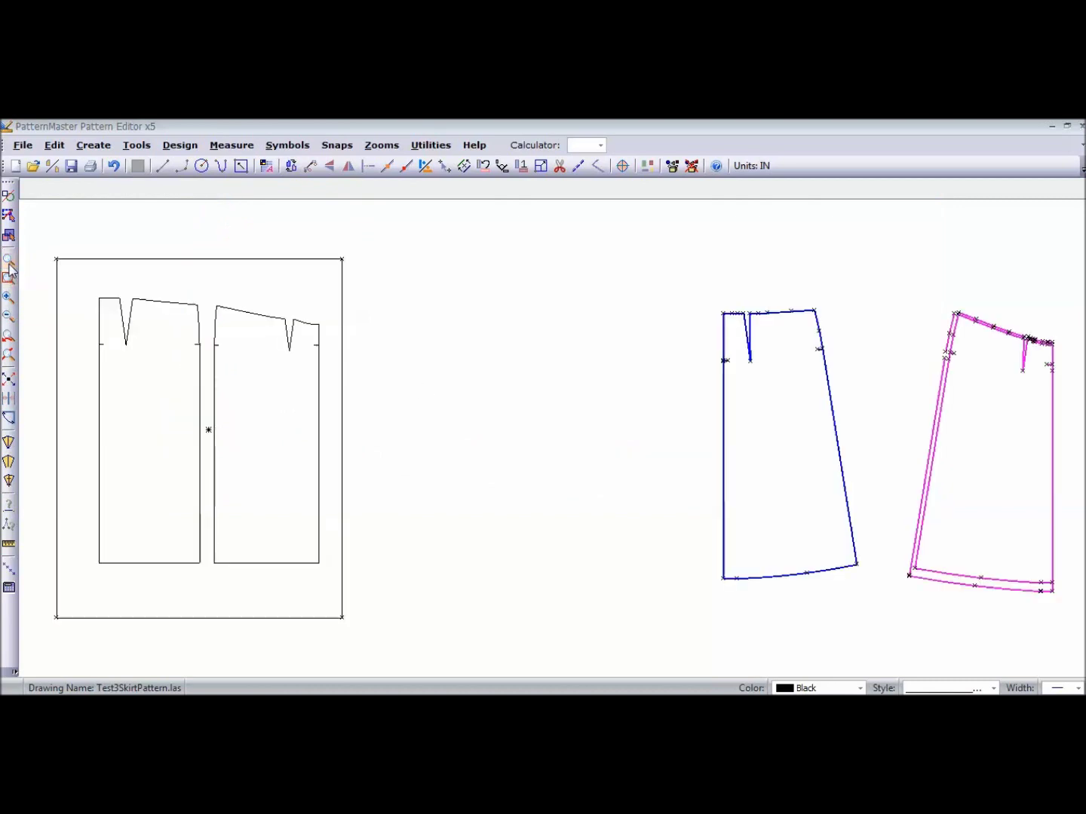
left_click(8, 280)
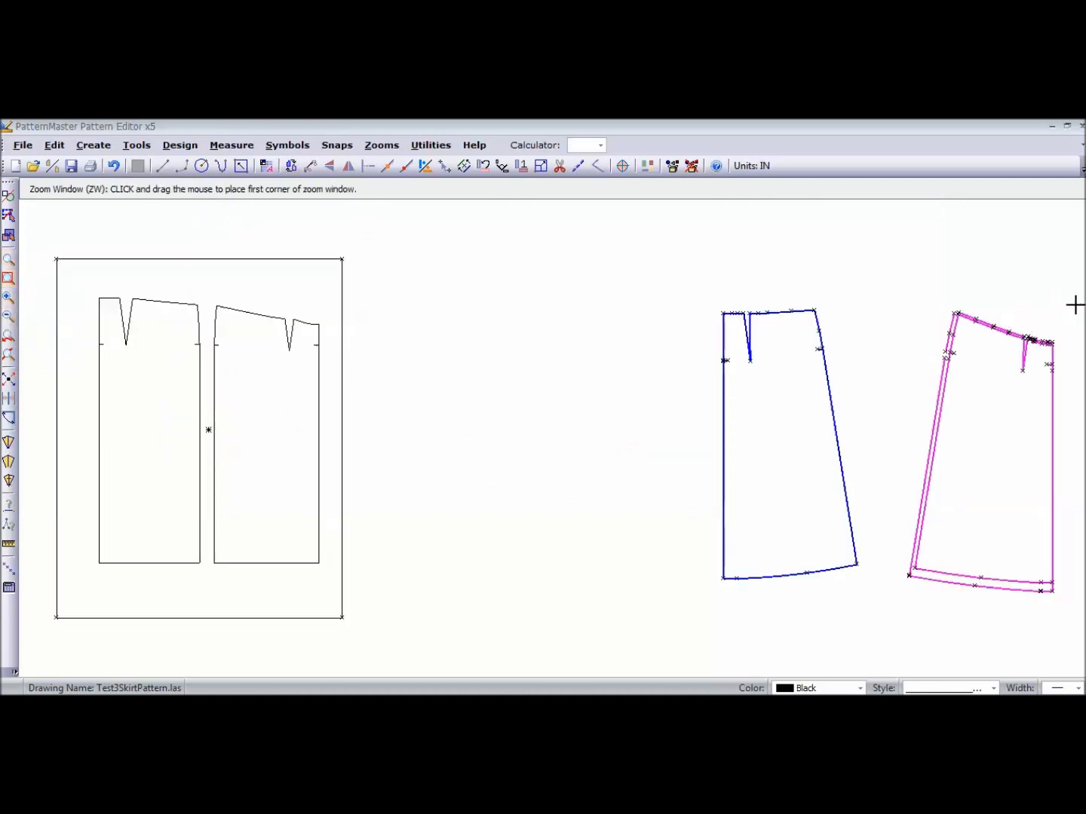
left_click_drag(1074, 304, 936, 370)
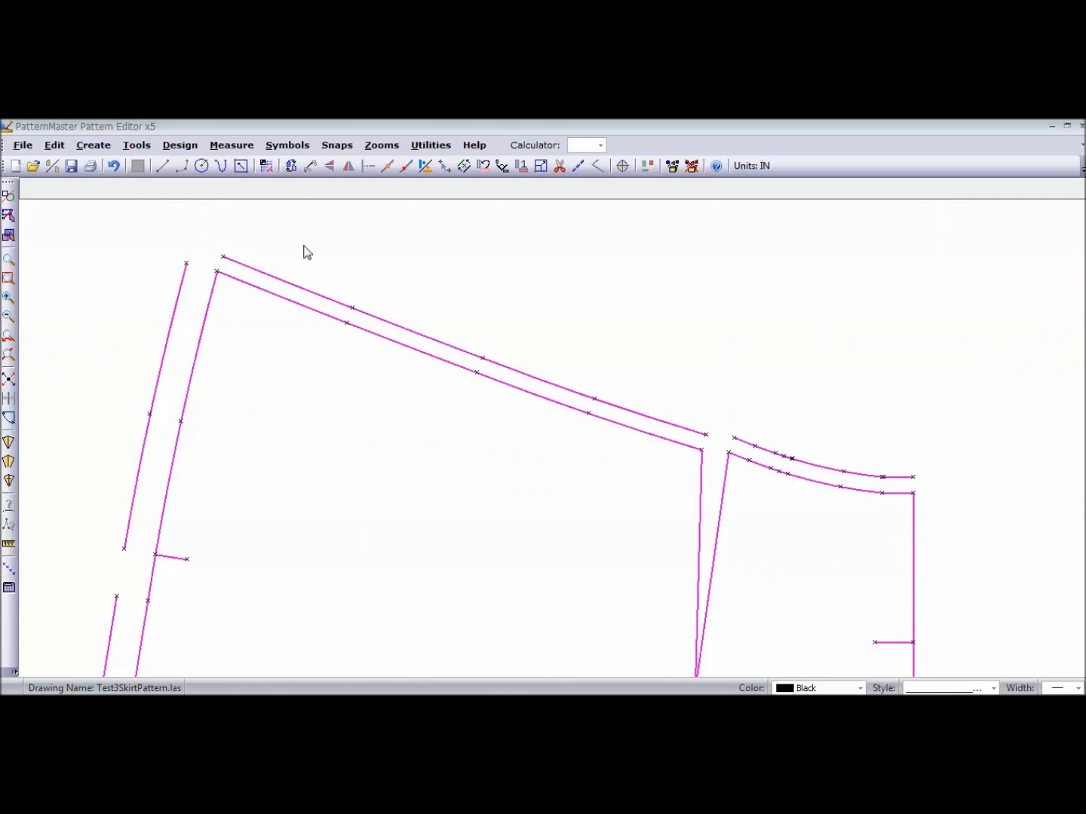
left_click(370, 170)
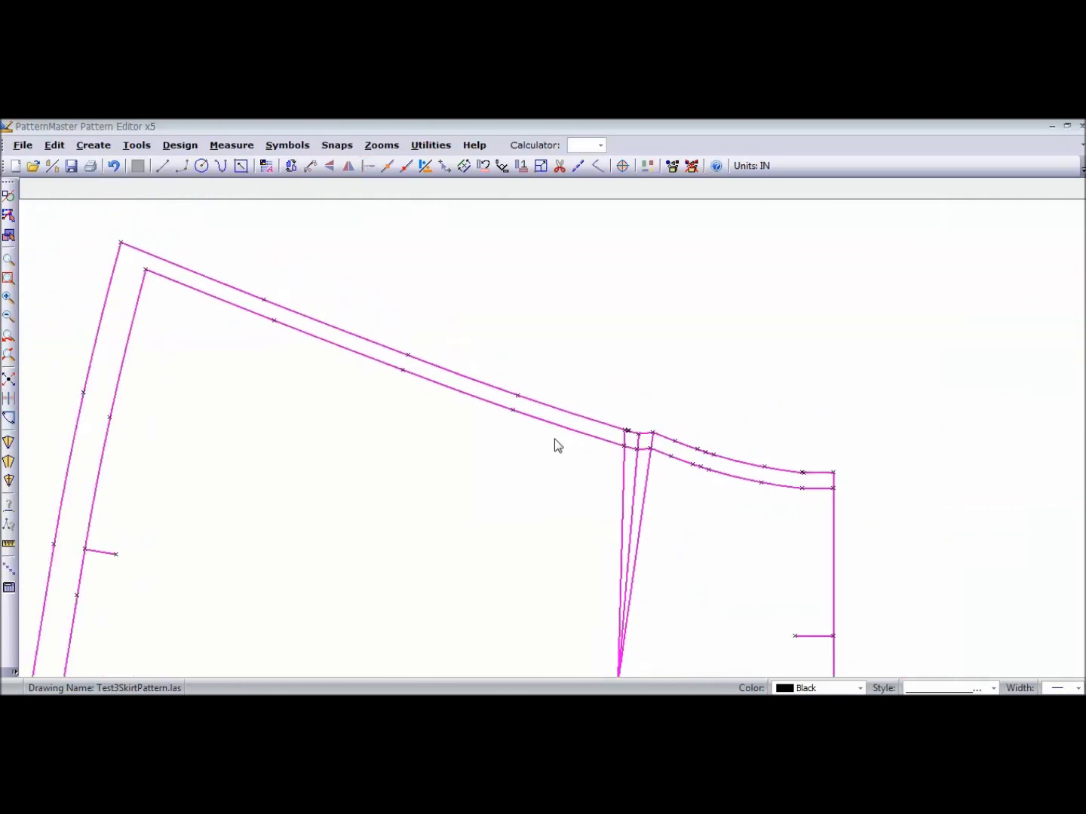
scroll(556, 446, "down", 1)
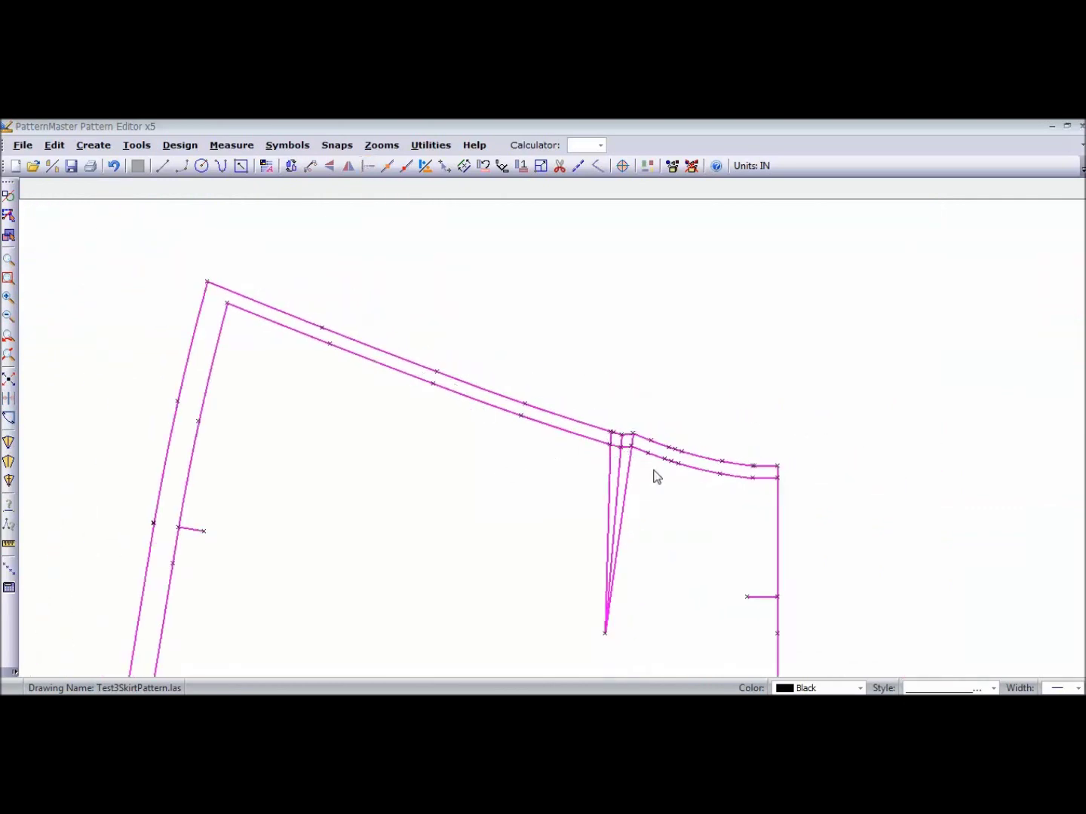
- Ungroup the skirt front and start a centred Arial label, 0.7 high, inside it
scroll(555, 443, "down", 5)
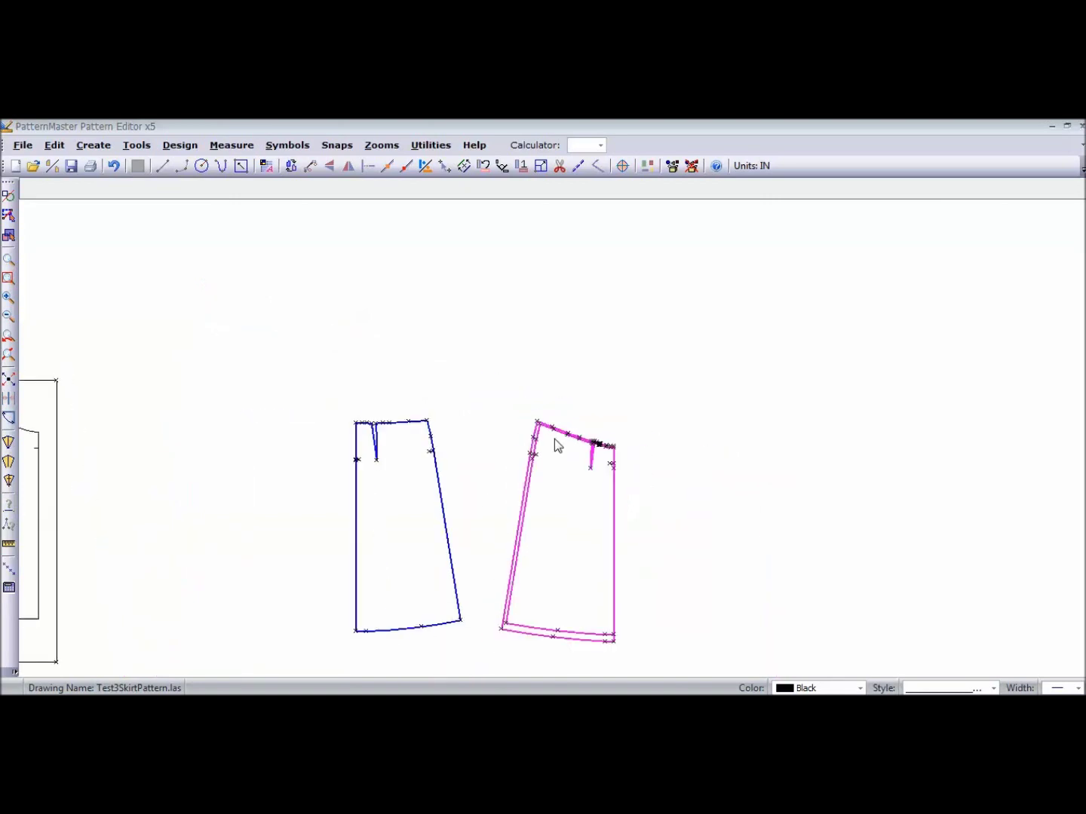
left_click(672, 166)
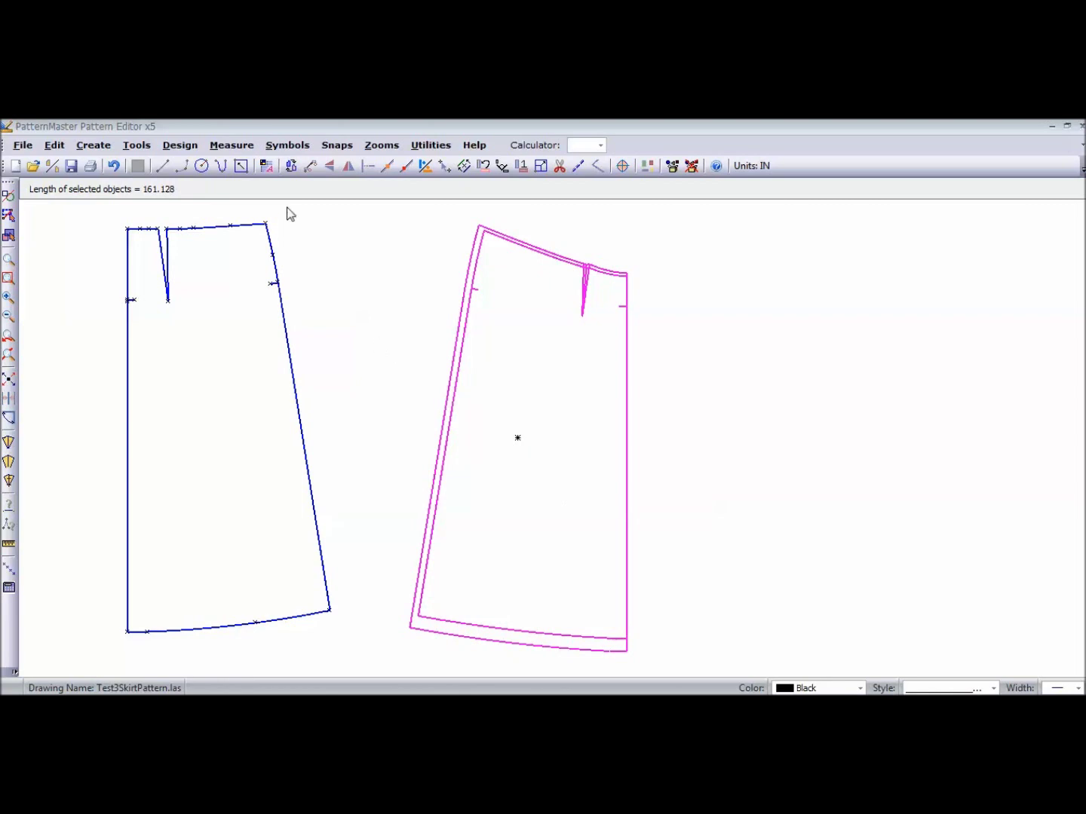
left_click(268, 167)
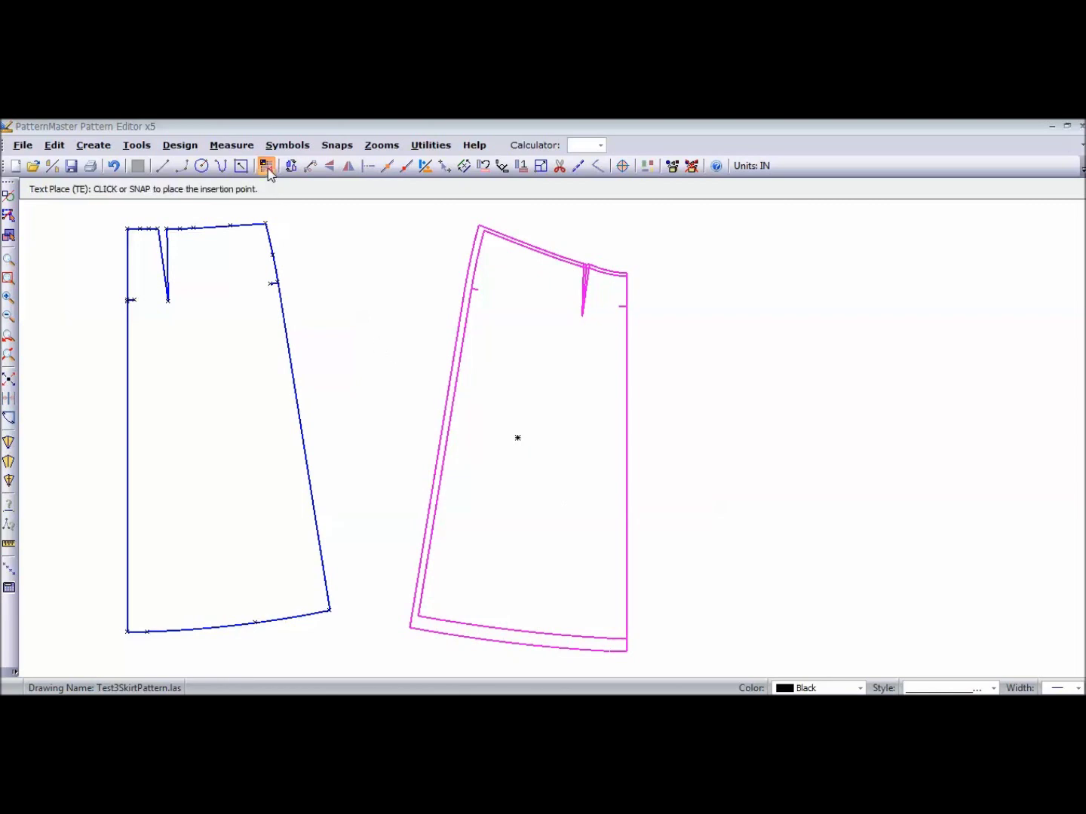
left_click(692, 168)
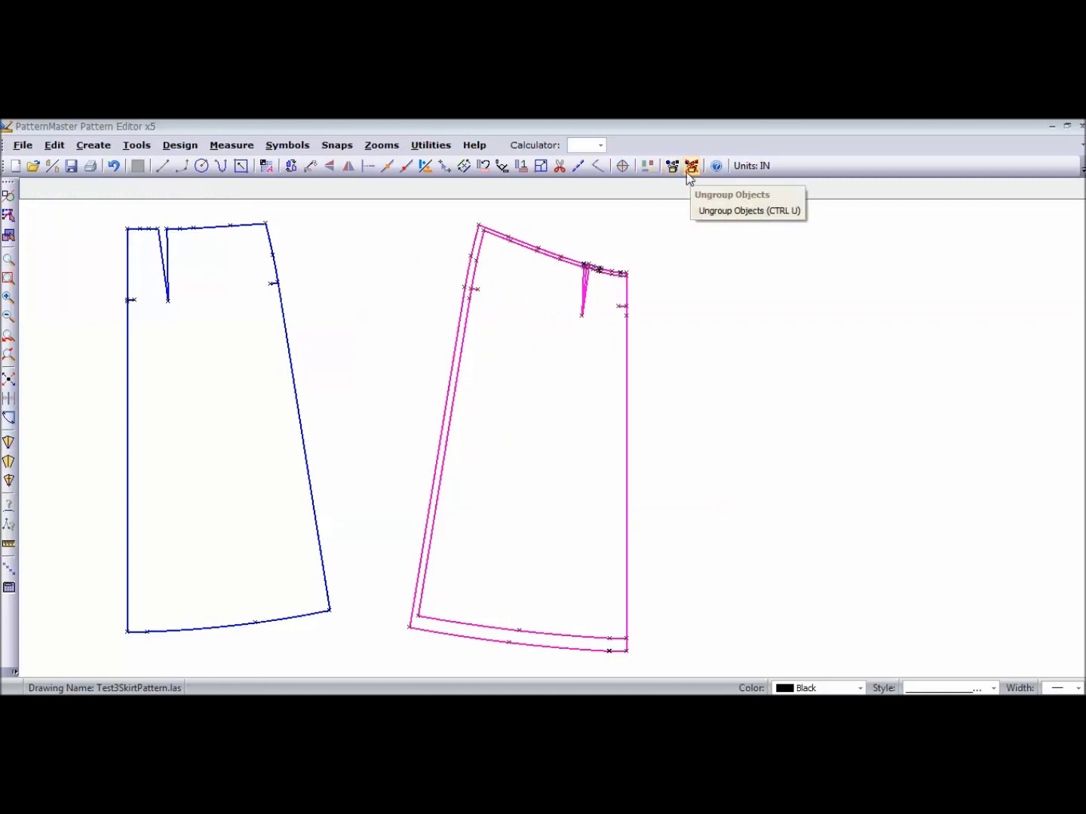
left_click(266, 167)
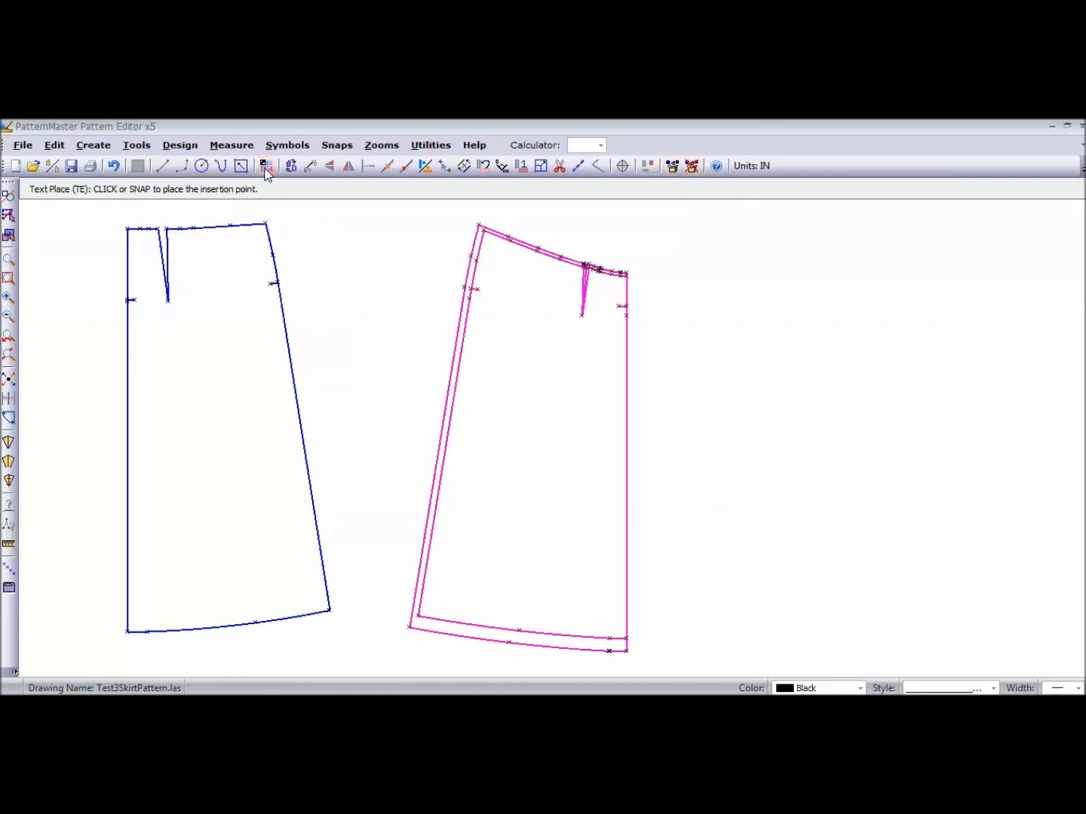
left_click(510, 377)
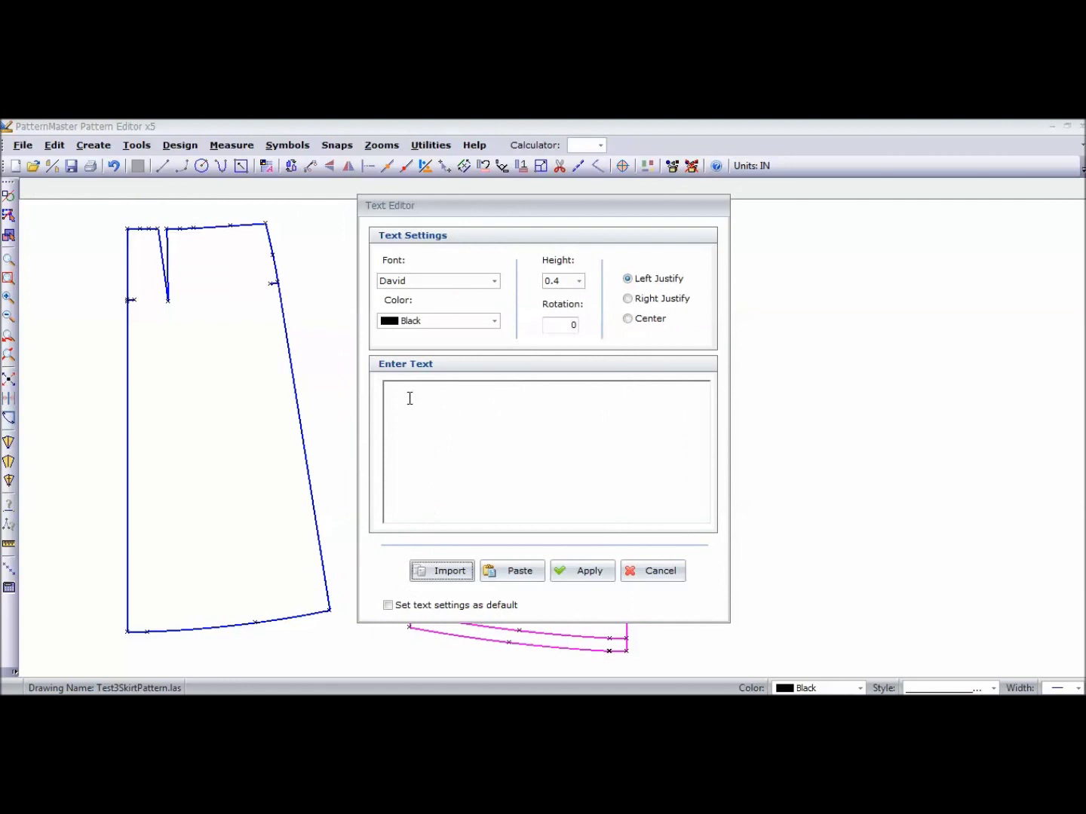
left_click(494, 281)
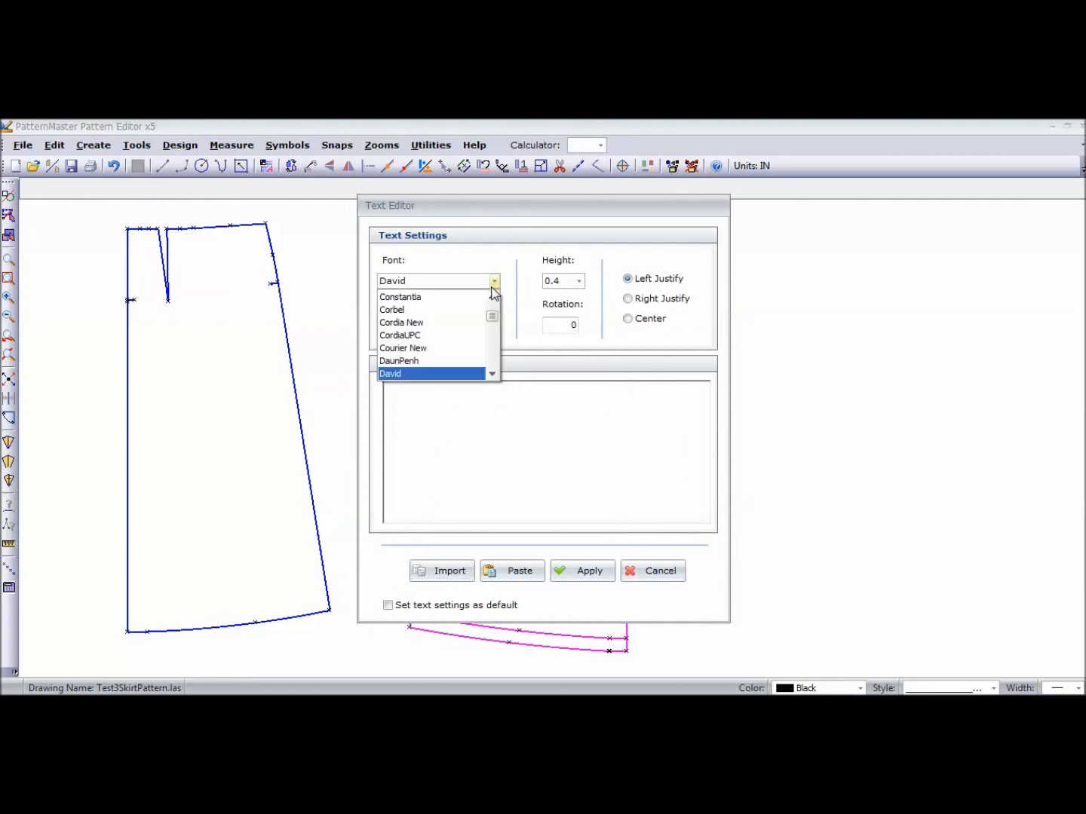
scroll(492, 309, "up", 5)
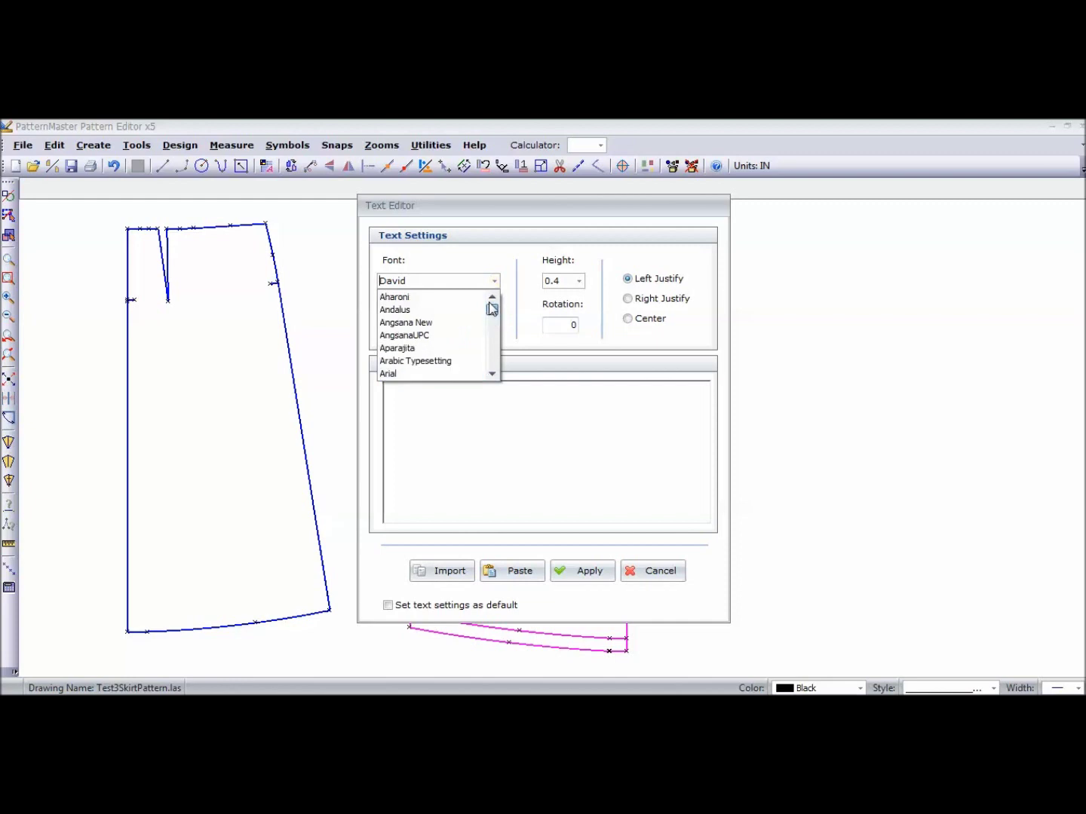
left_click(437, 375)
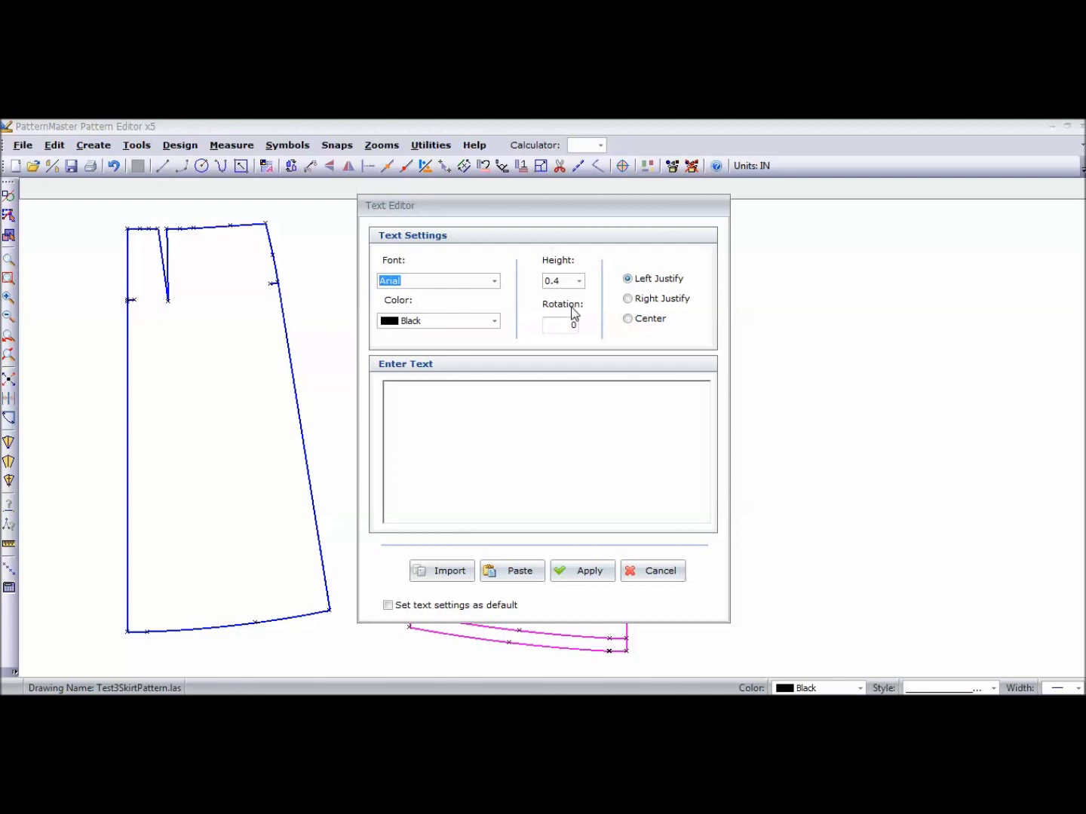
left_click(580, 282)
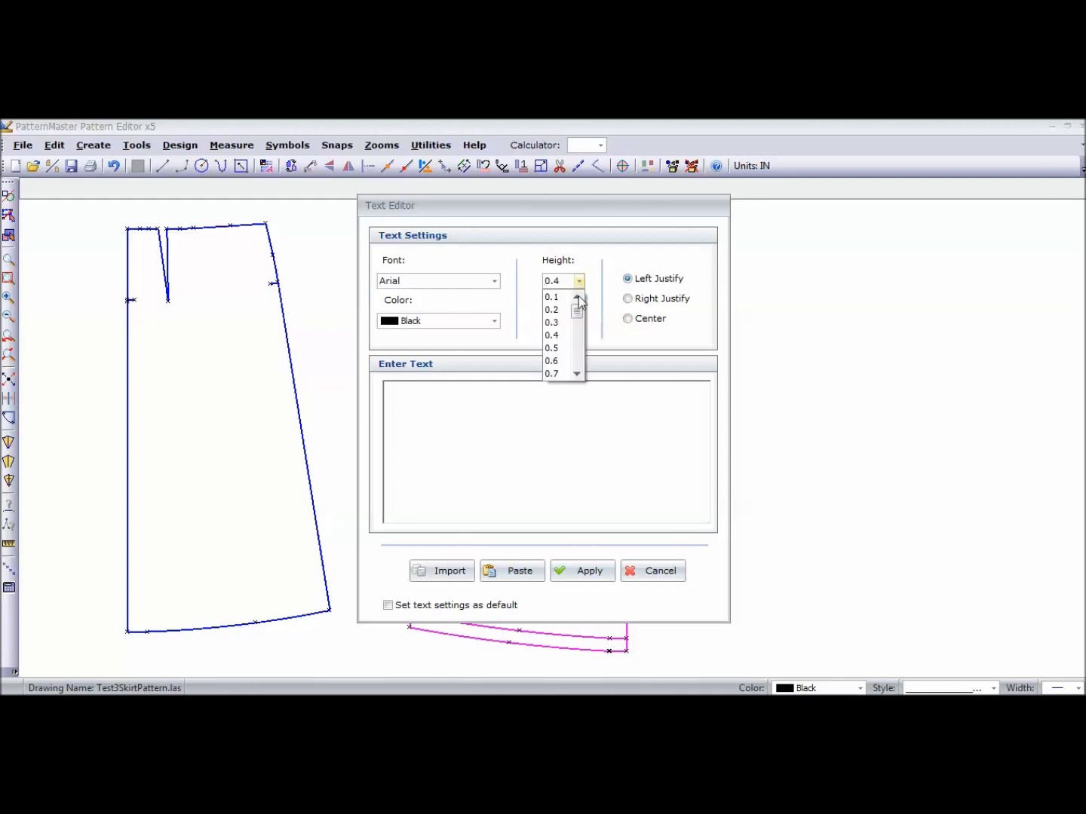
left_click(557, 374)
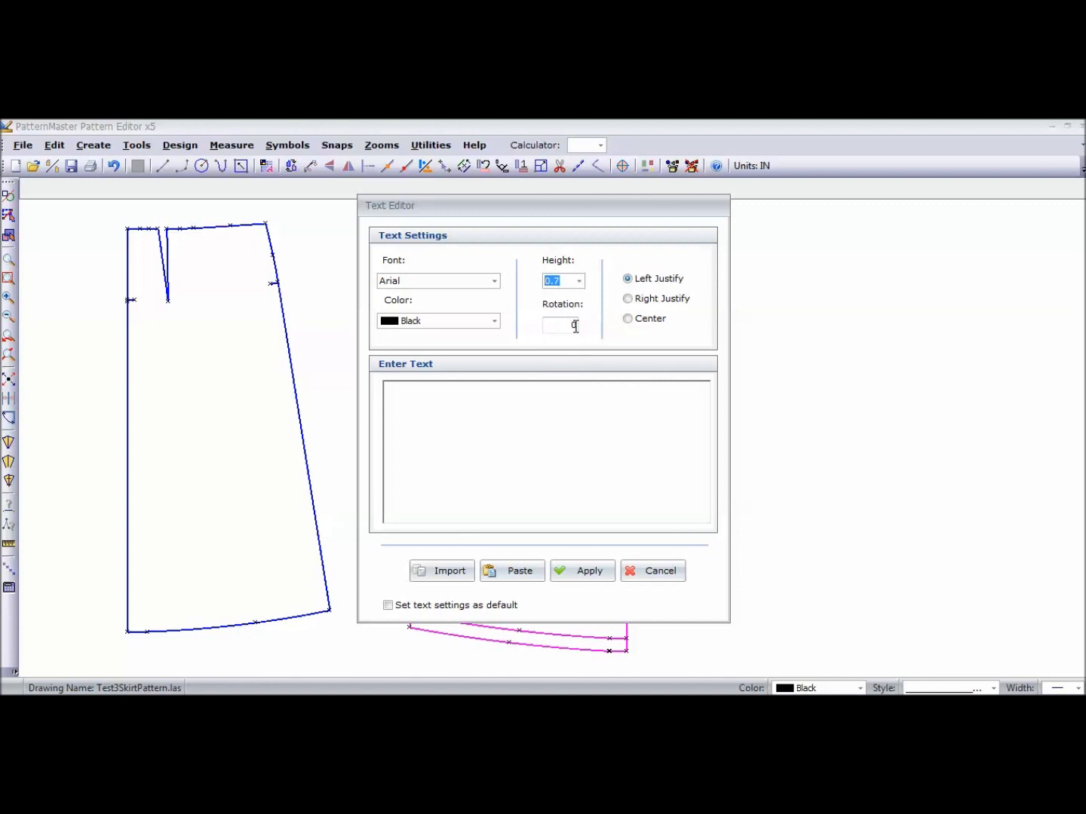
left_click(628, 322)
- Enter the lines 'A-line Skirt', 'Front', 'Cut 1 on fold' and add the label
type("line Skirt")
key("Return")
type("Front")
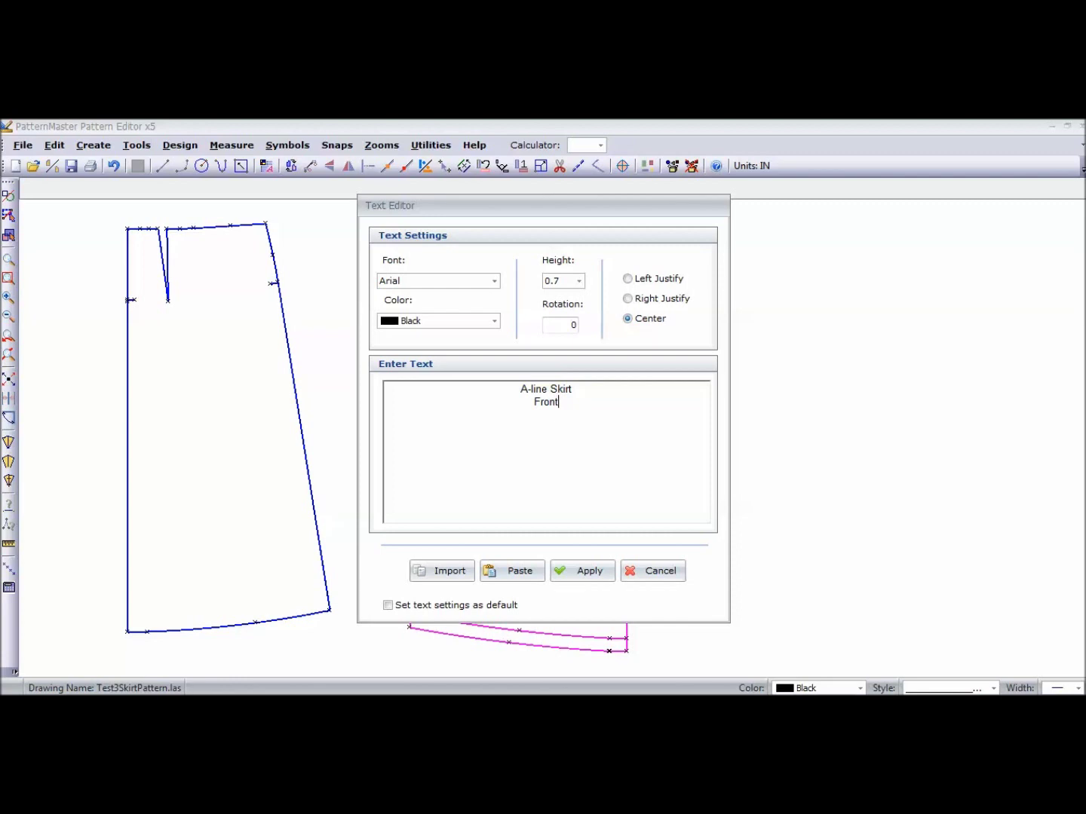
key("Return")
type("Cut 1 on fold")
left_click(579, 567)
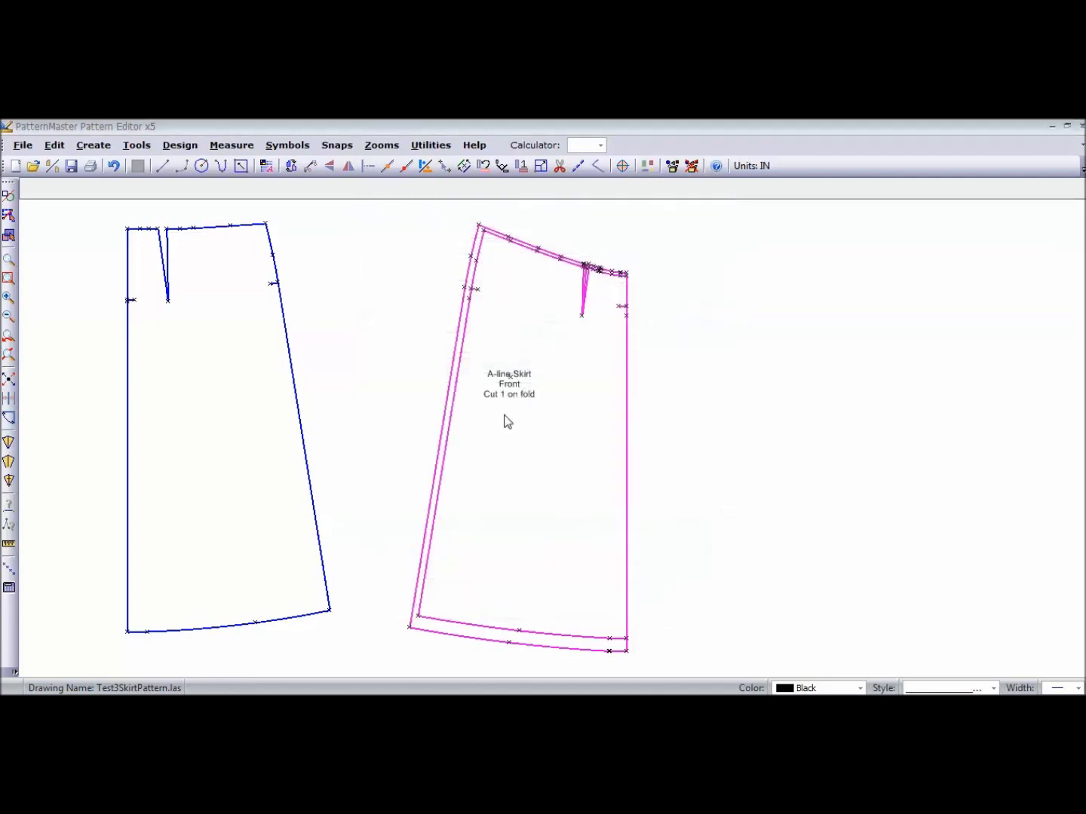
- Group the skirt front outline with its label, then test-move the grouped piece
left_click(8, 277)
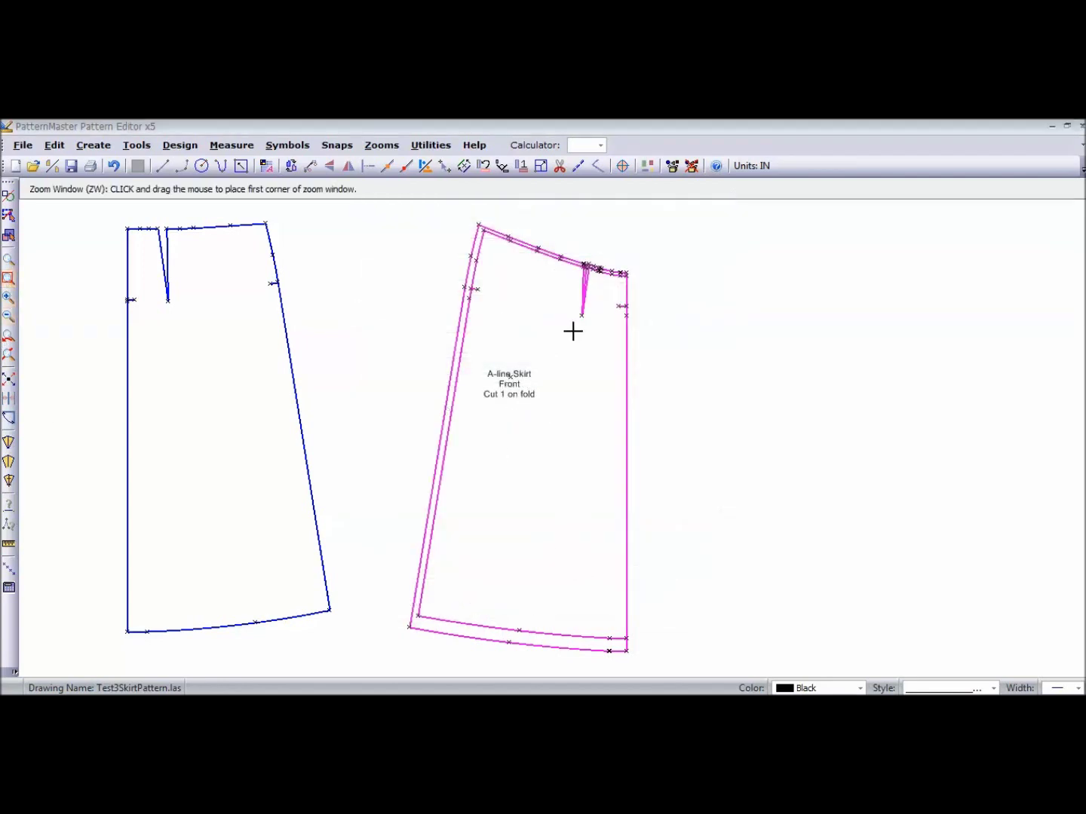
left_click(664, 311)
left_click(421, 439)
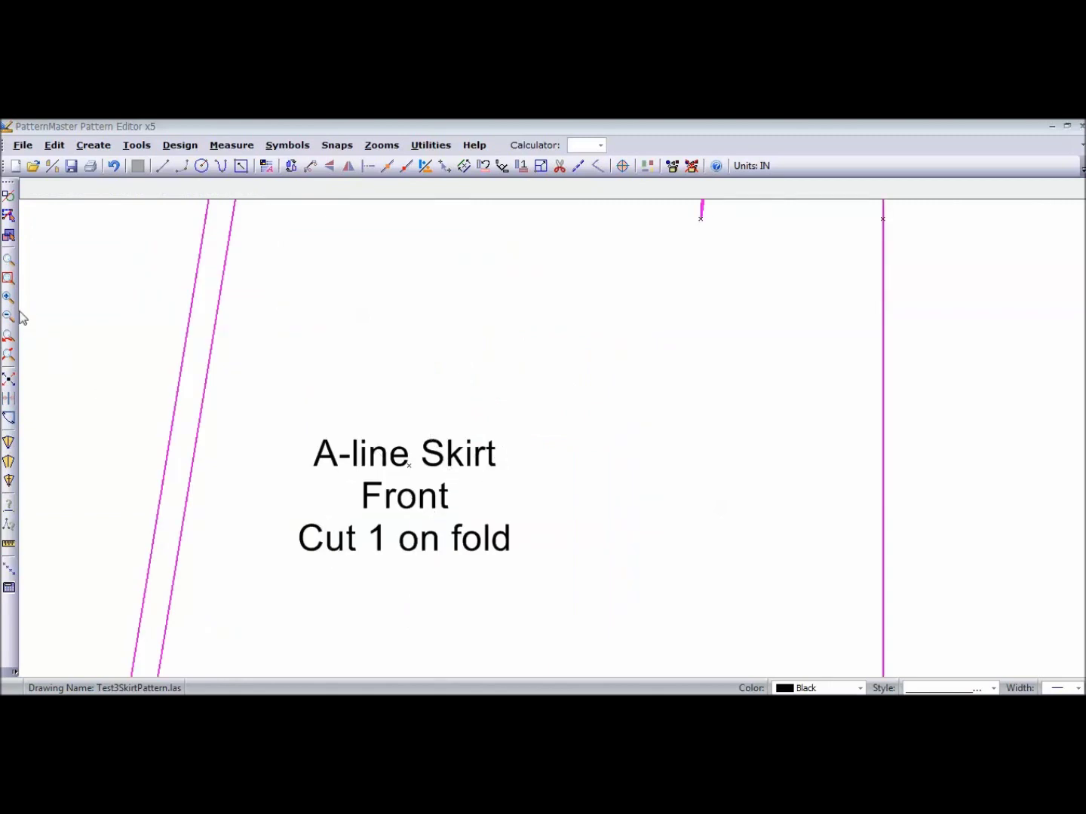
left_click(10, 276)
left_click_drag(832, 223, 575, 655)
left_click(672, 166)
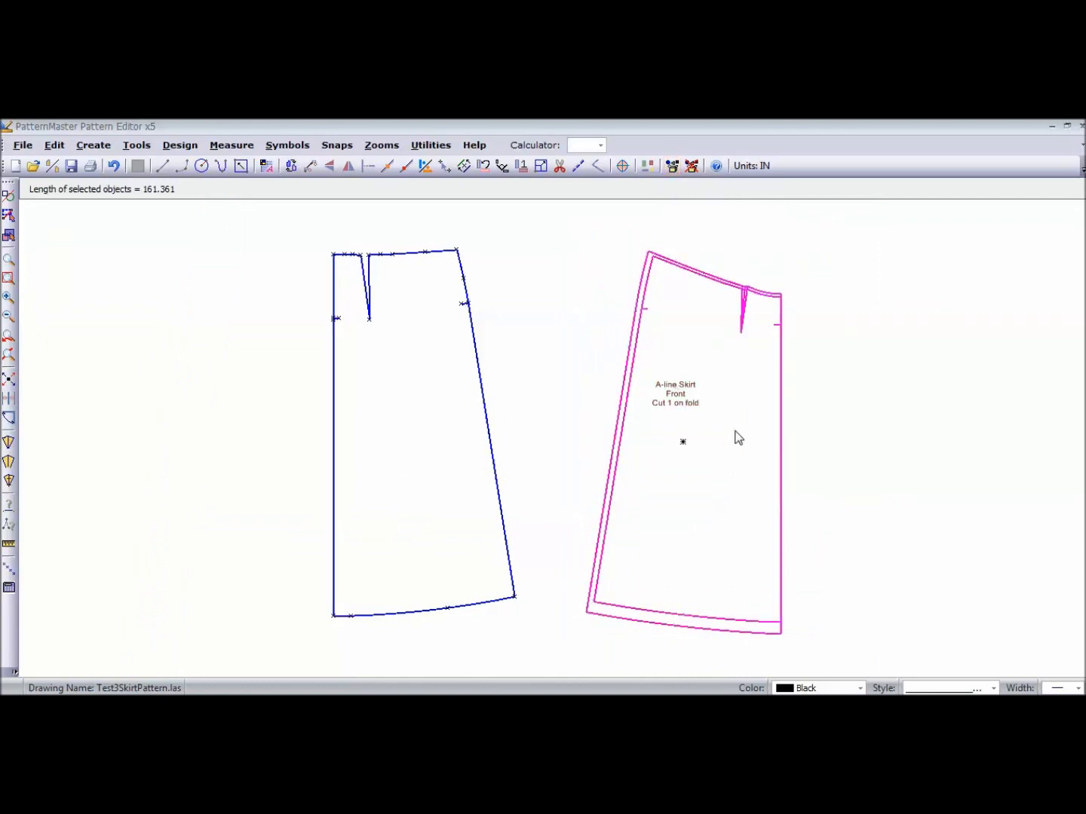
left_click(698, 404)
left_click(757, 400)
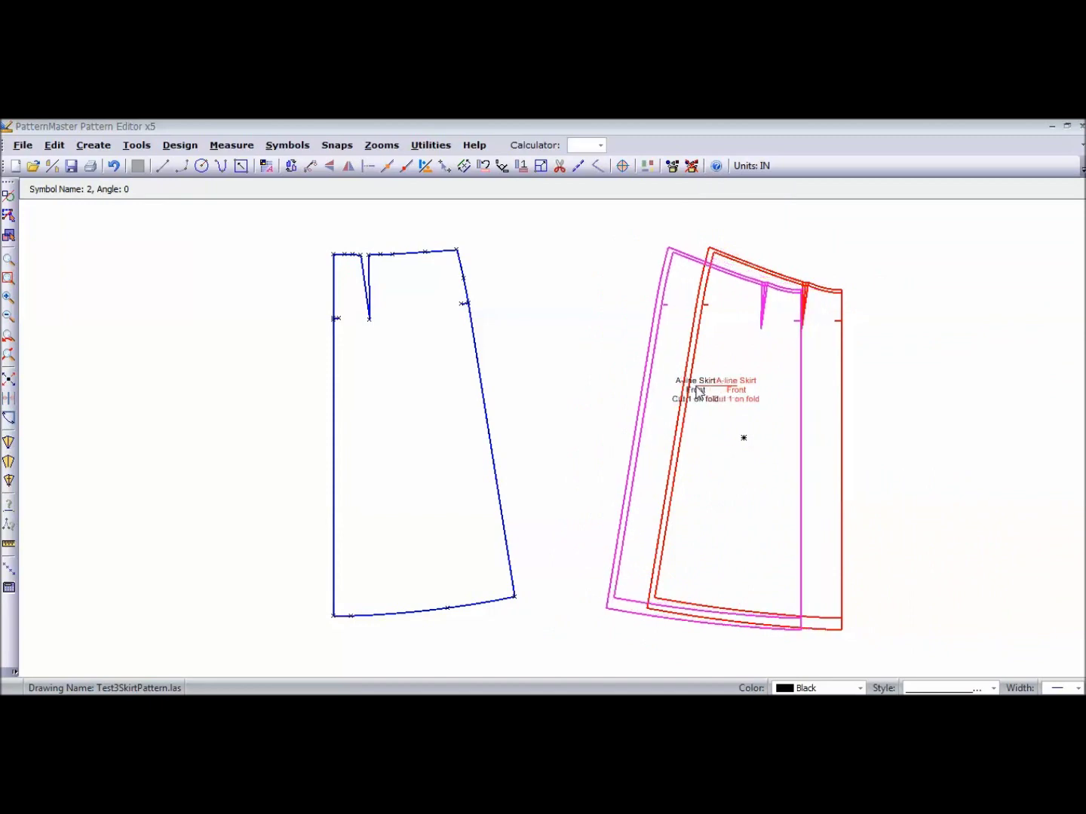
left_click(703, 392)
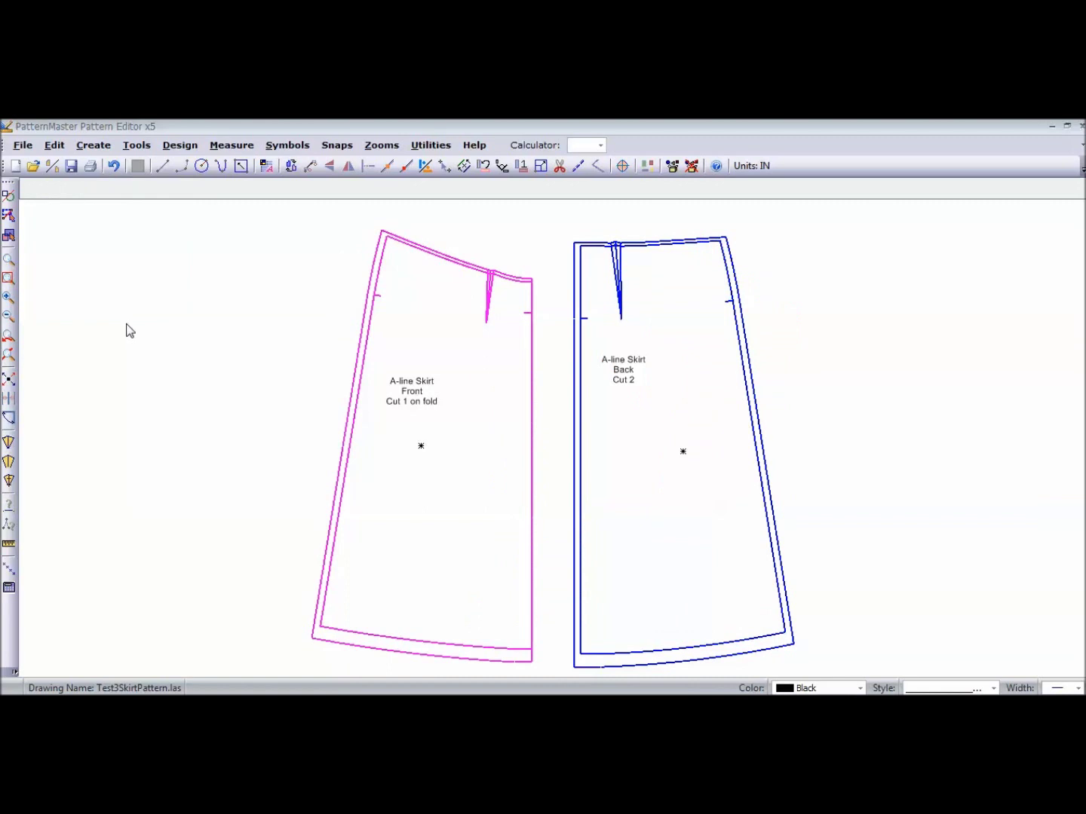
- Frame both skirt pieces, then raise the back piece and the front piece
left_click(8, 316)
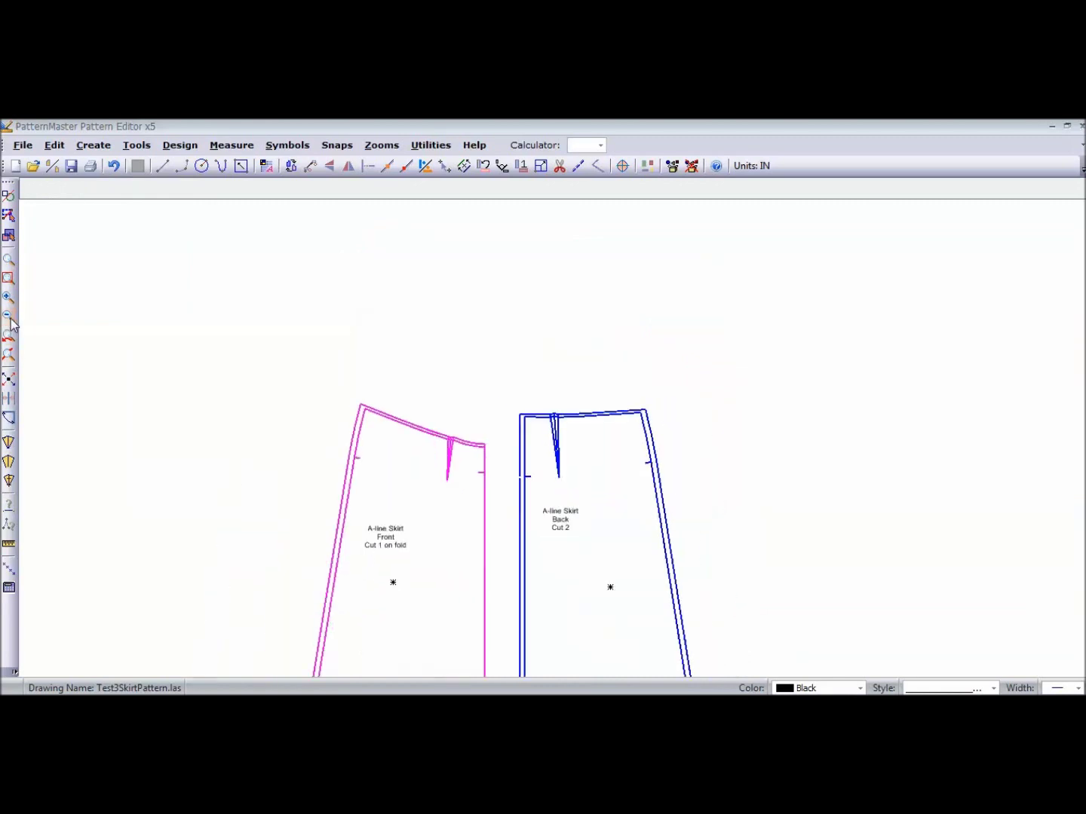
left_click(10, 320)
left_click(8, 278)
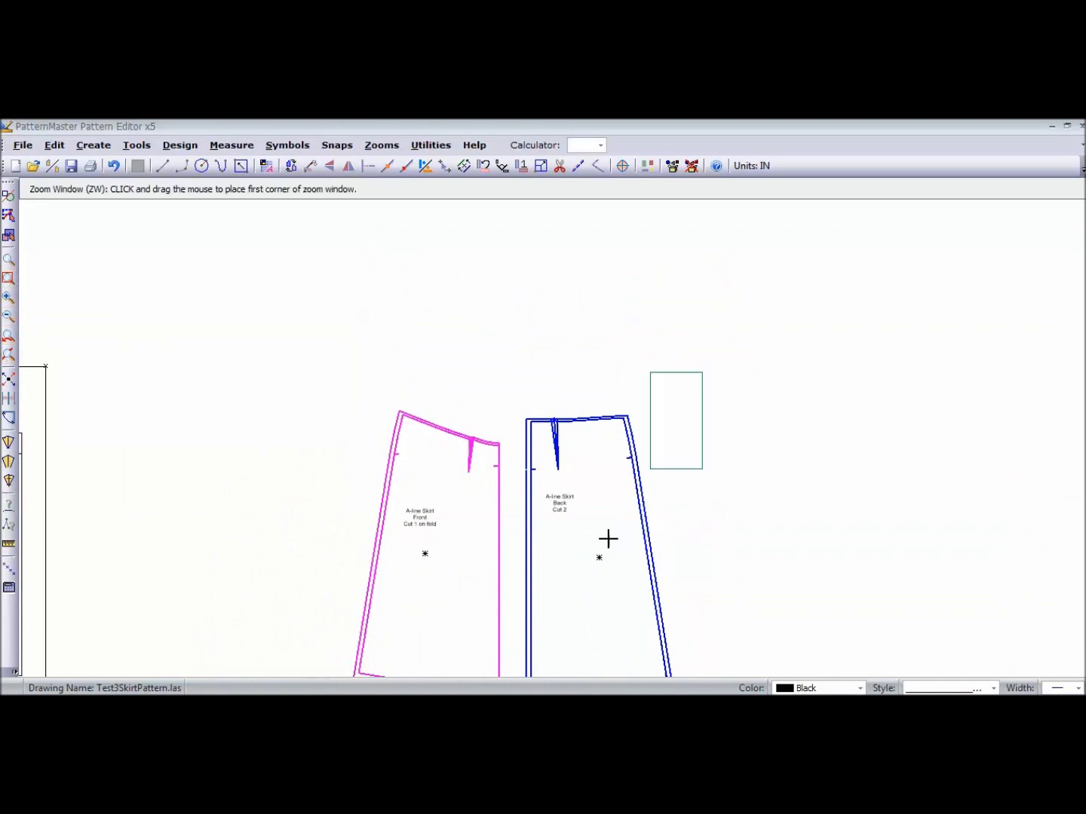
left_click_drag(609, 538, 339, 679)
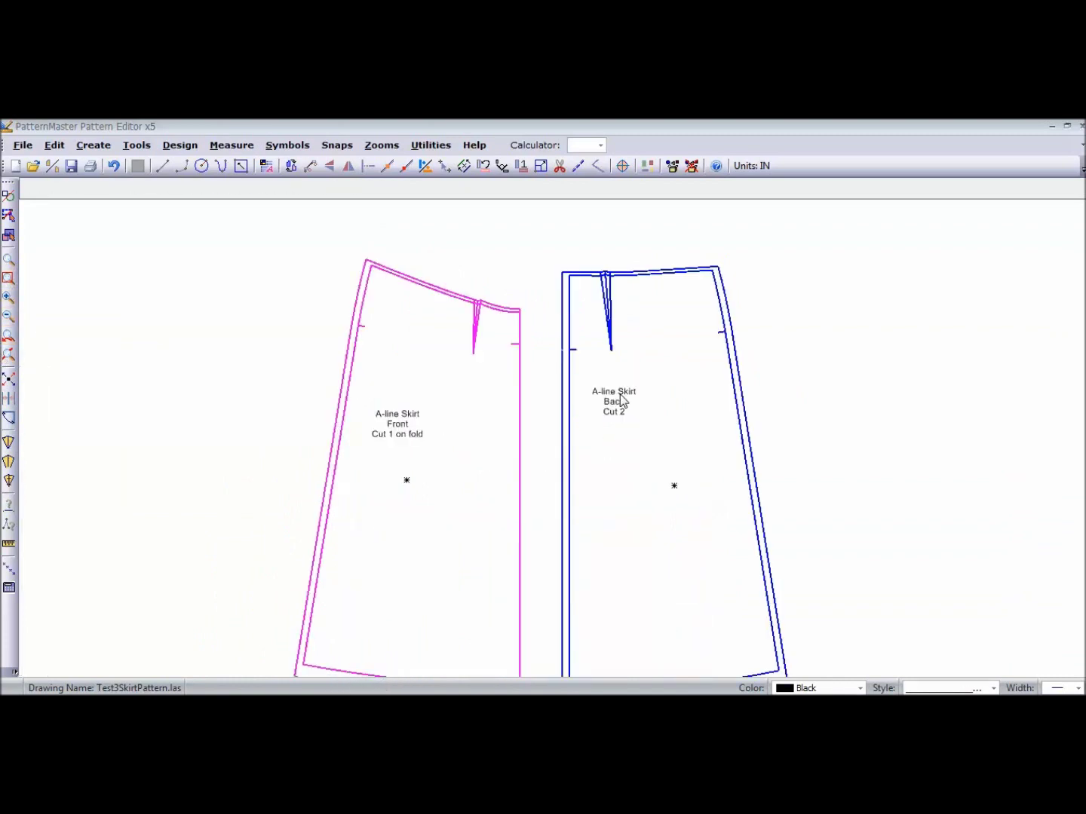
left_click(622, 364)
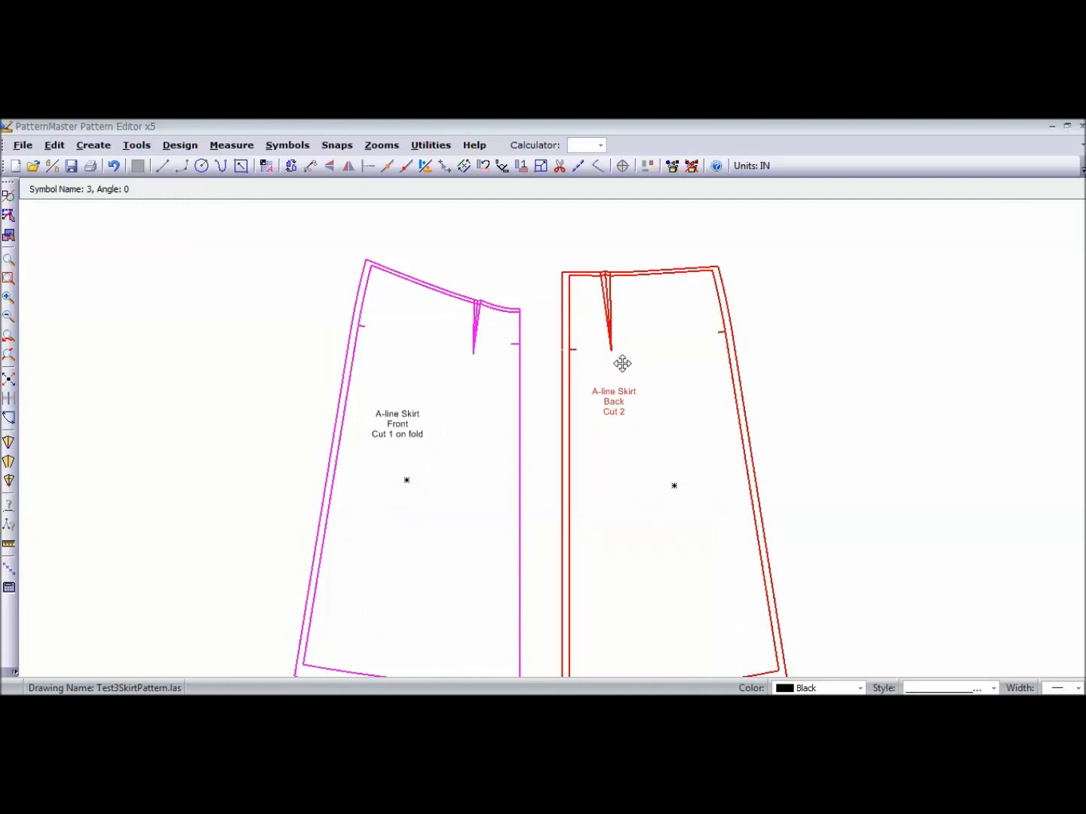
left_click_drag(622, 365, 638, 339)
left_click(484, 389)
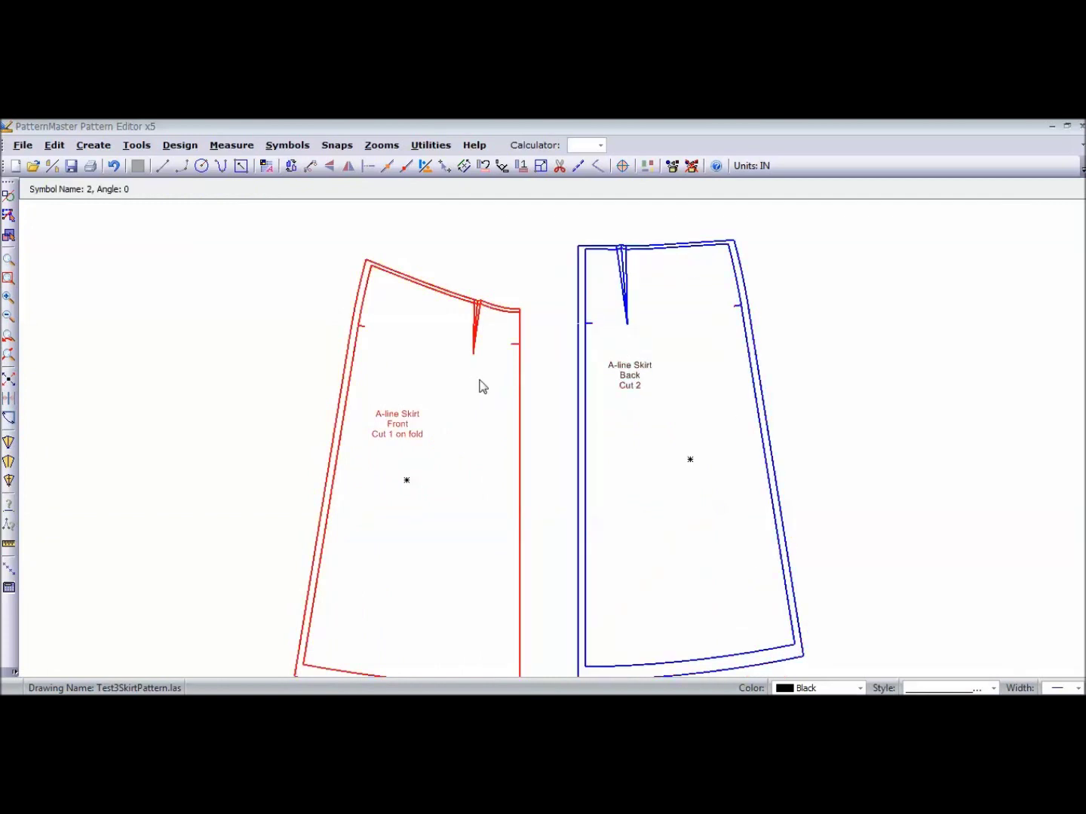
left_click_drag(483, 386, 478, 341)
- Fine-tune both pieces' positions so their waistlines sit level side by side
left_click(650, 407)
left_click_drag(650, 408, 647, 374)
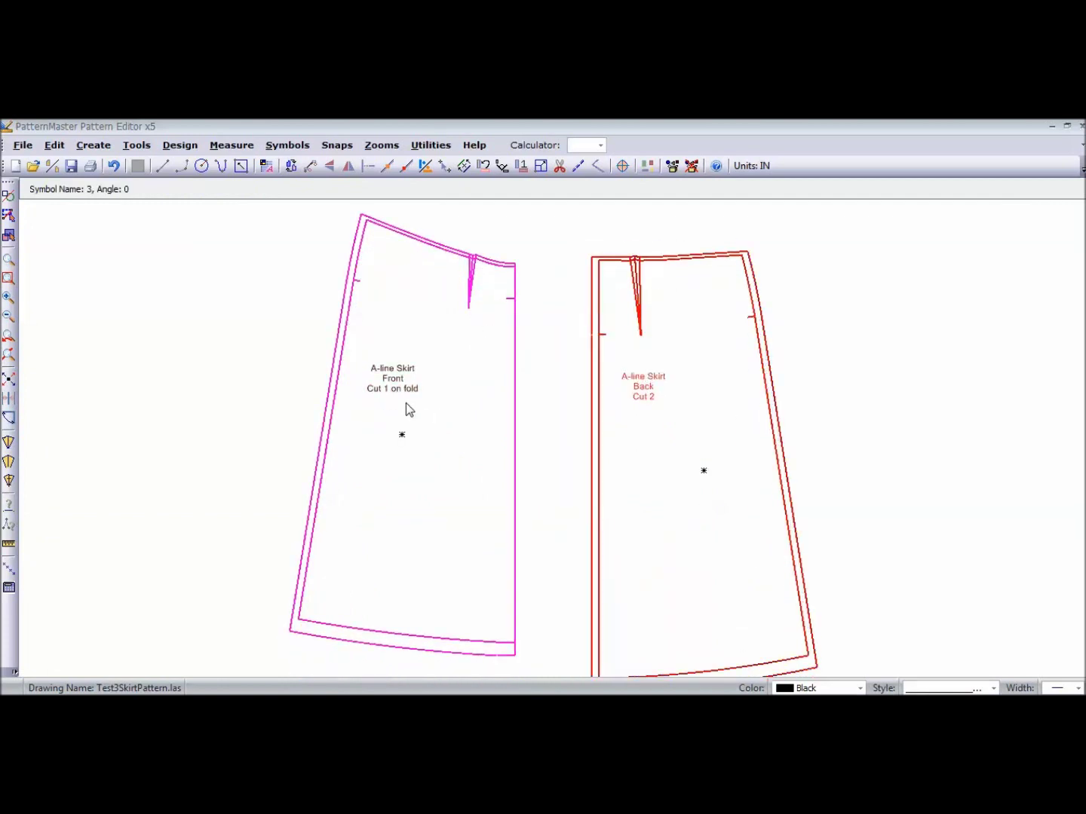
left_click(385, 368)
left_click_drag(347, 362, 311, 413)
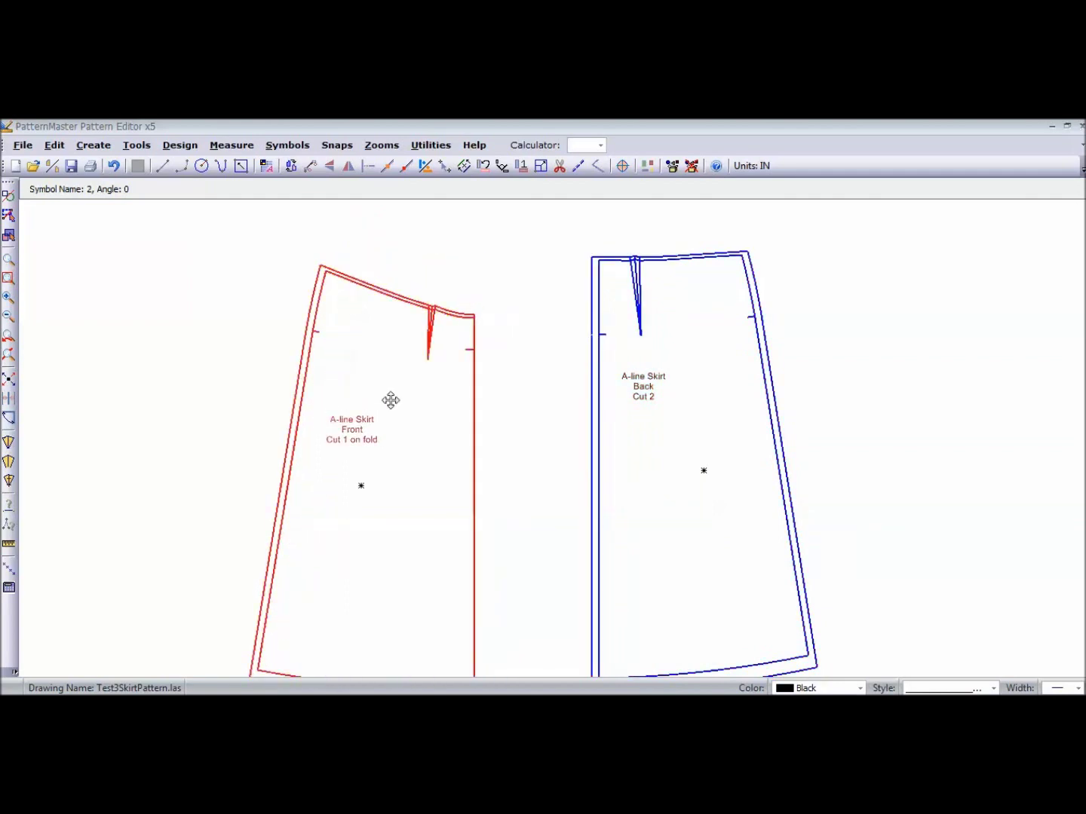
left_click(617, 383)
left_click_drag(616, 383, 635, 419)
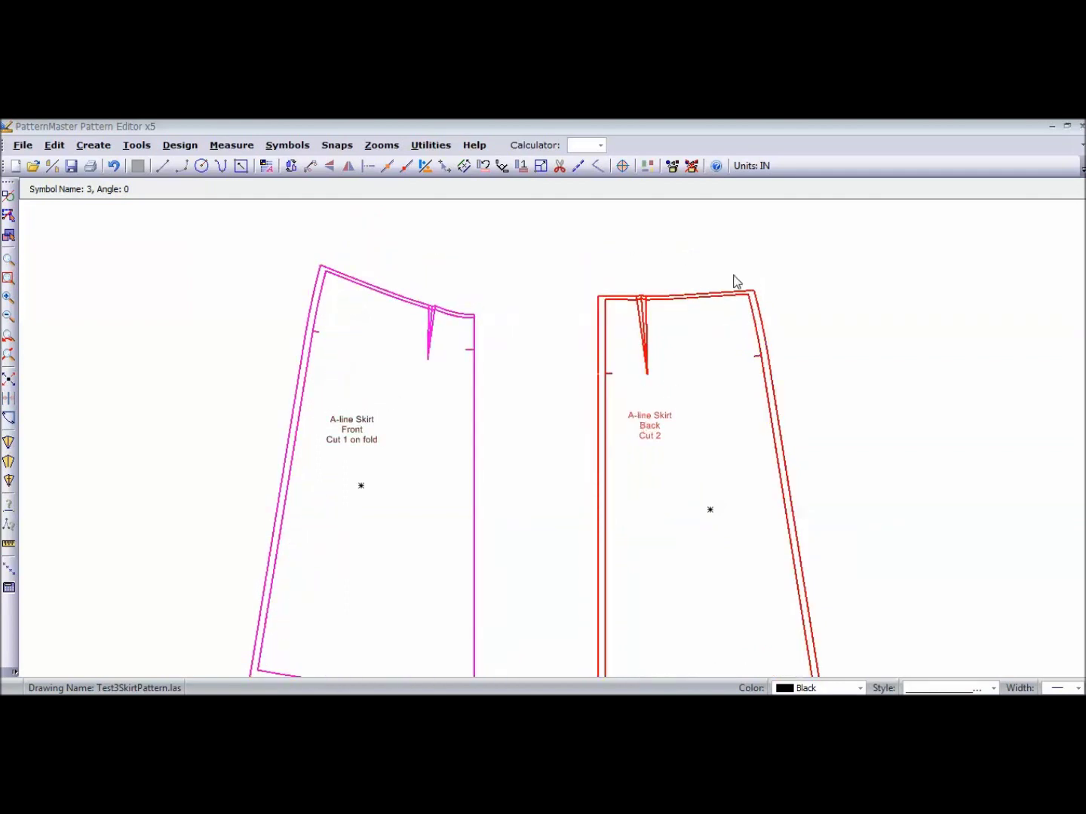
left_click(336, 430)
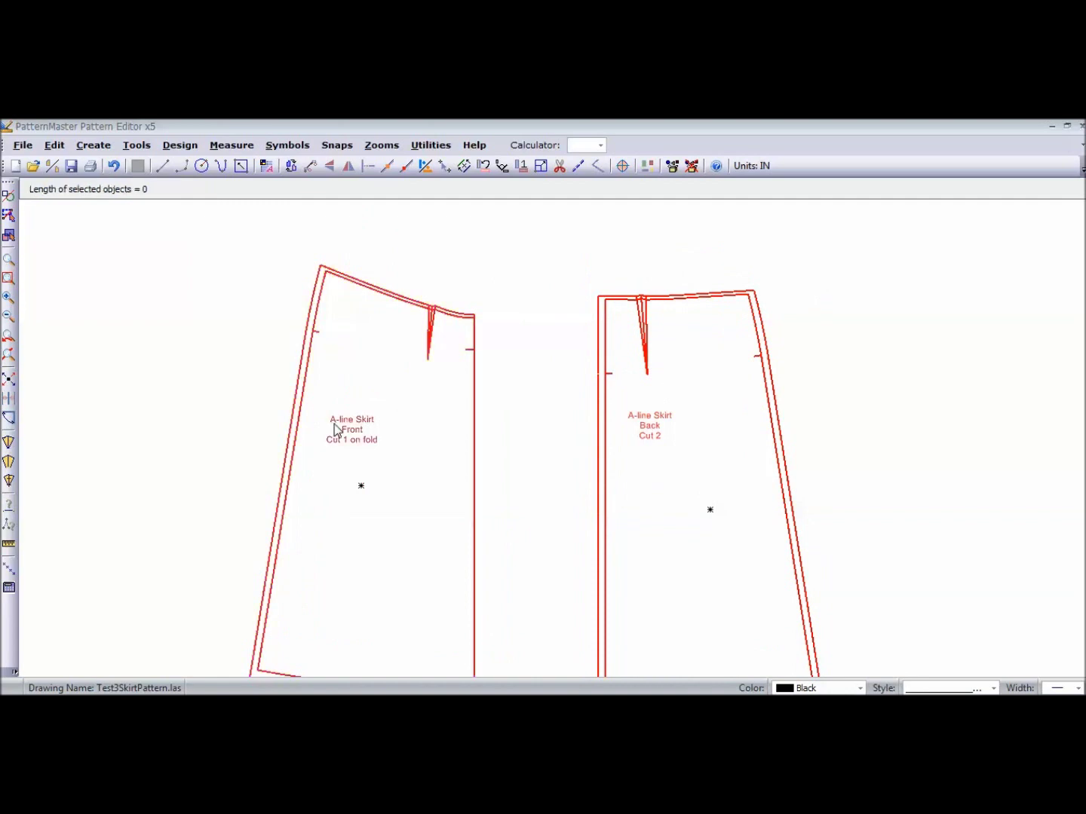
- Zoom into both pieces' waistlines and select the first front waist segment (4.428-inch arc)
left_click(692, 166)
left_click(780, 259)
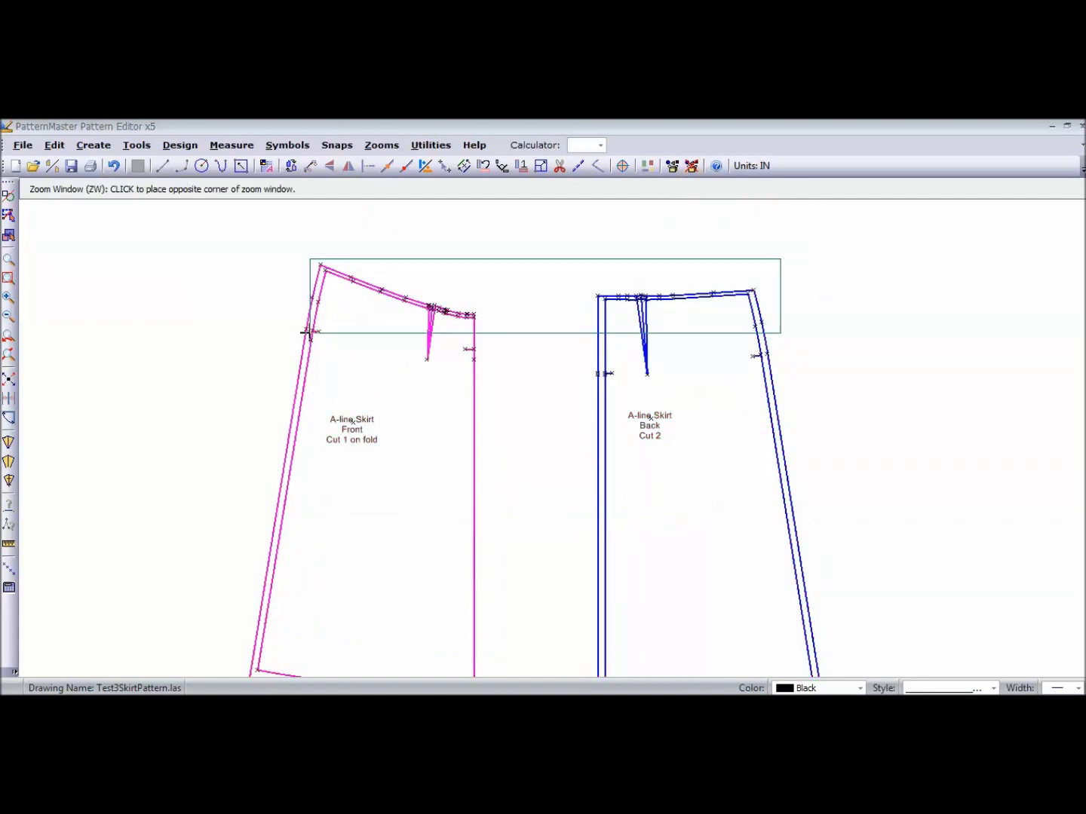
left_click(310, 333)
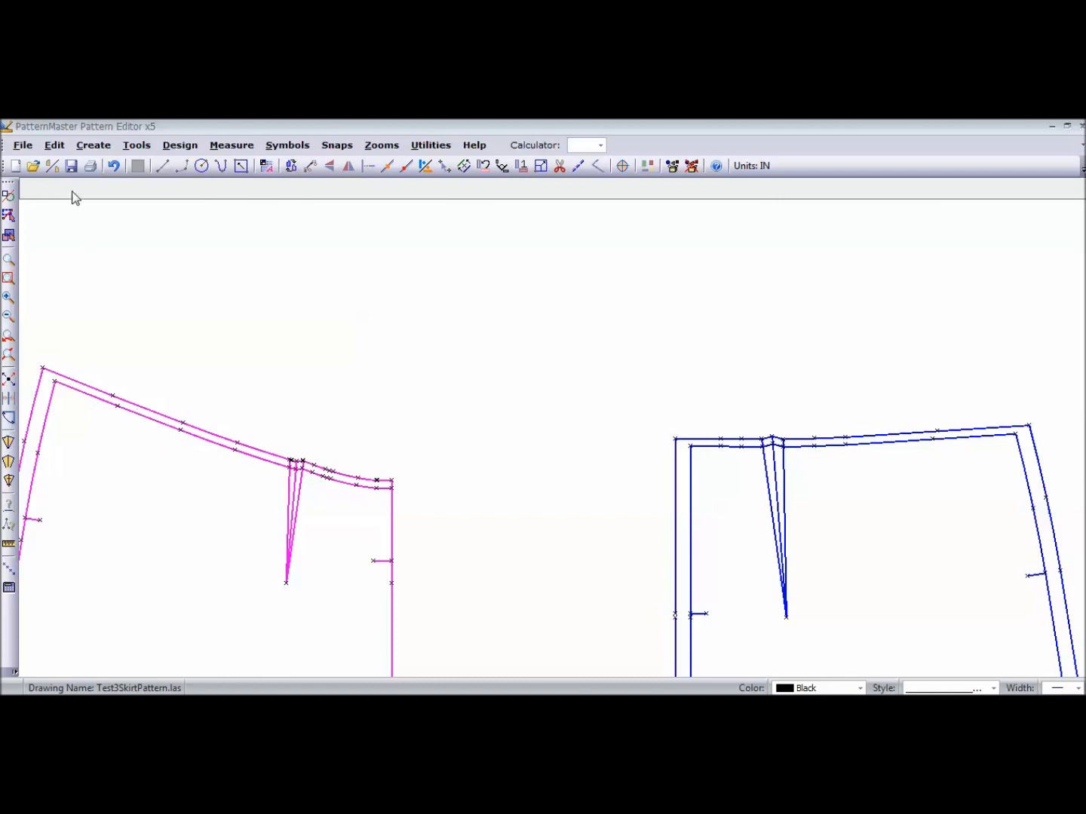
left_click(107, 402)
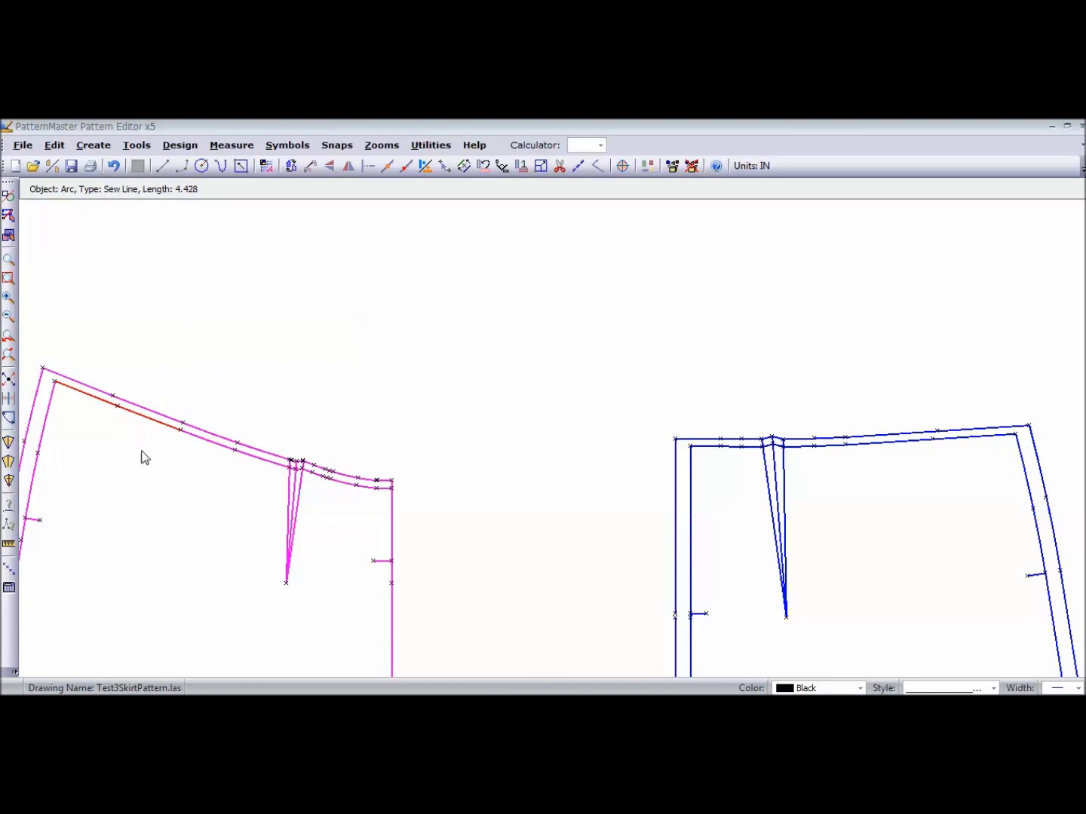
- Add the second front waist segment and the back waist seam, totalling 20.931 inches
left_click(202, 437)
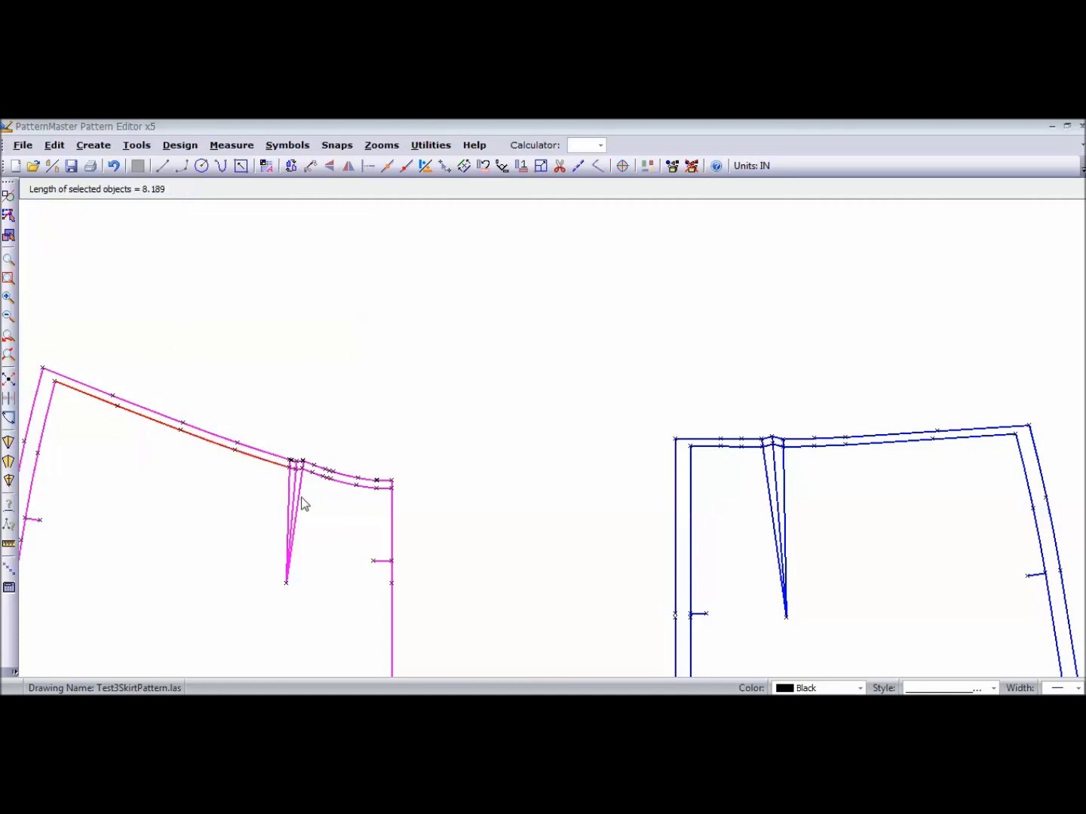
left_click(962, 445)
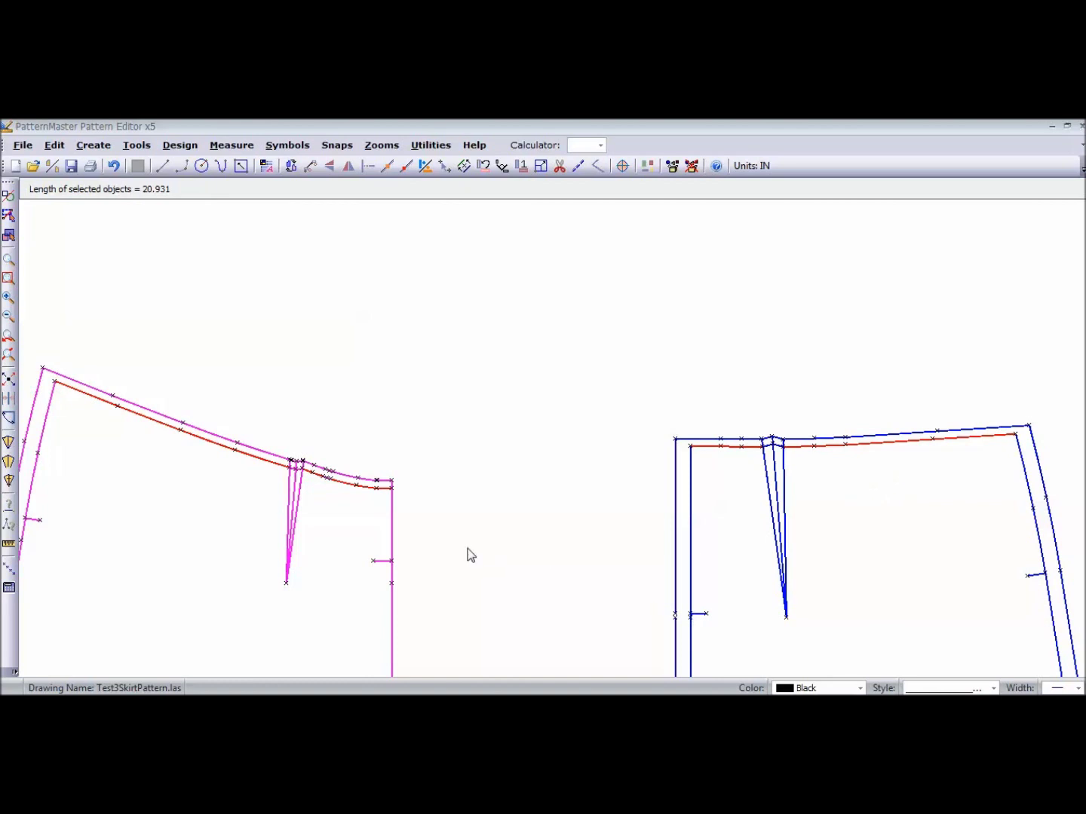
key("Escape")
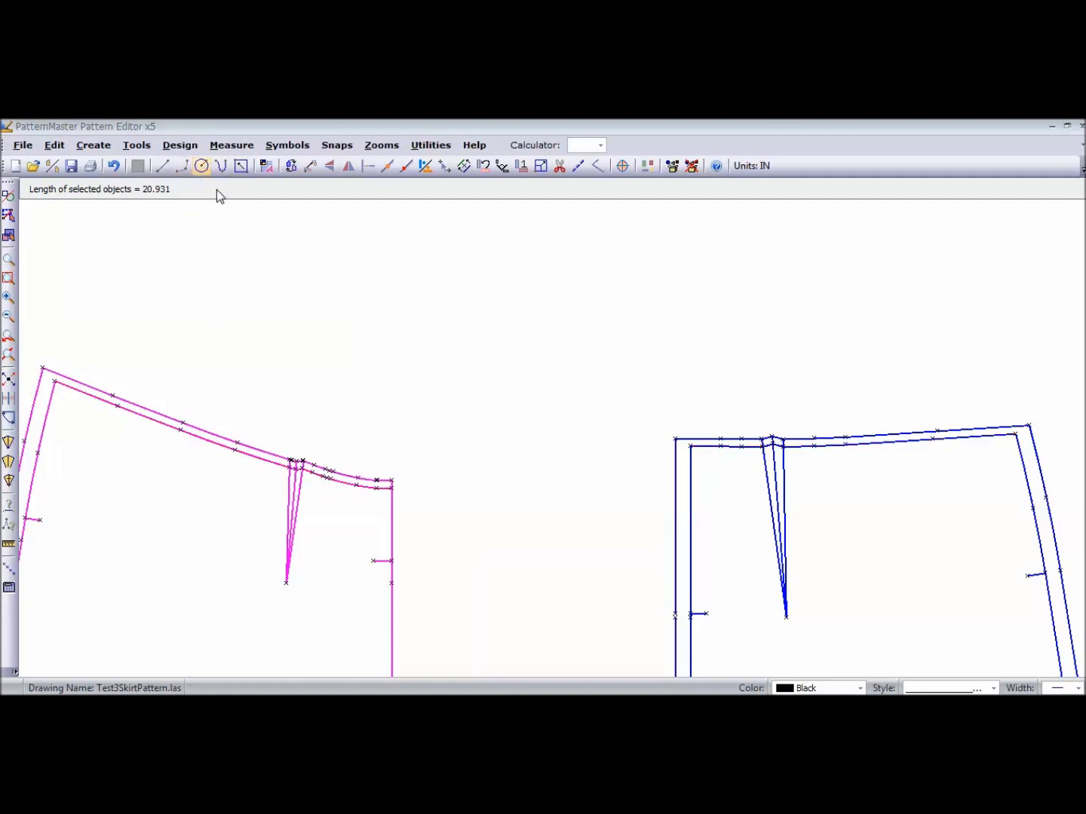
- Draw a straight 21-inch sew line above the skirt pieces and bring up Offset
left_click(161, 166)
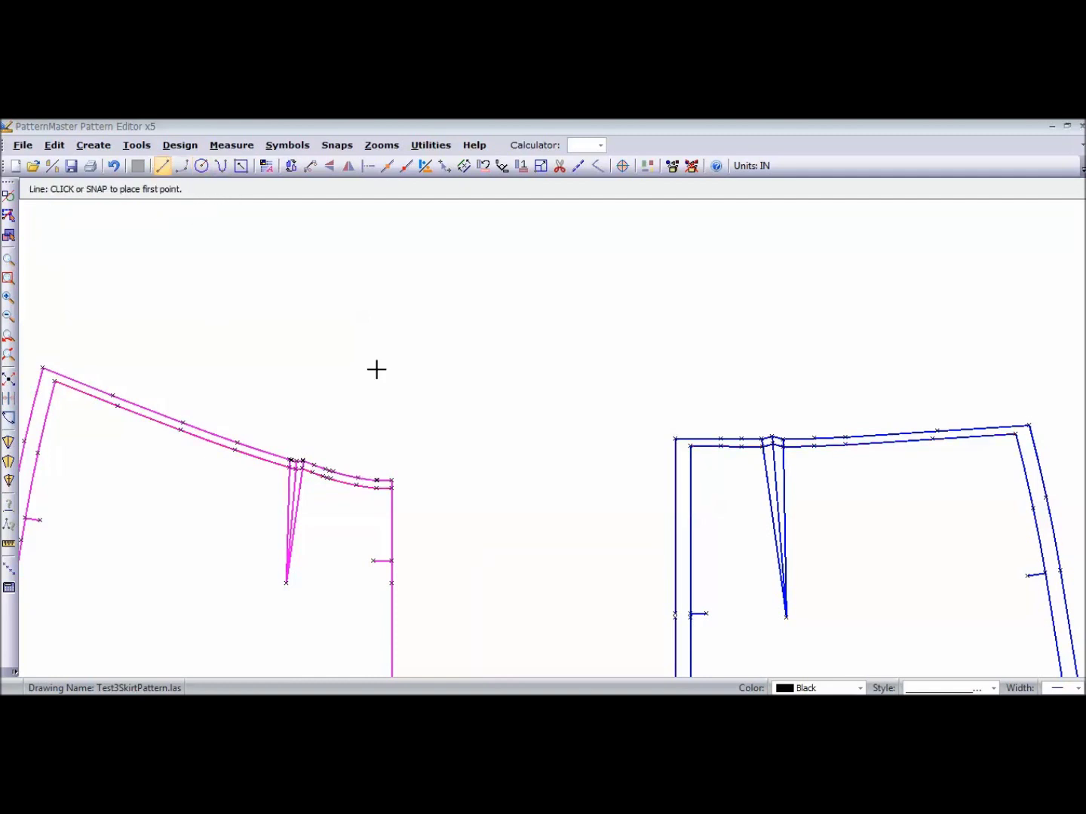
left_click(341, 296)
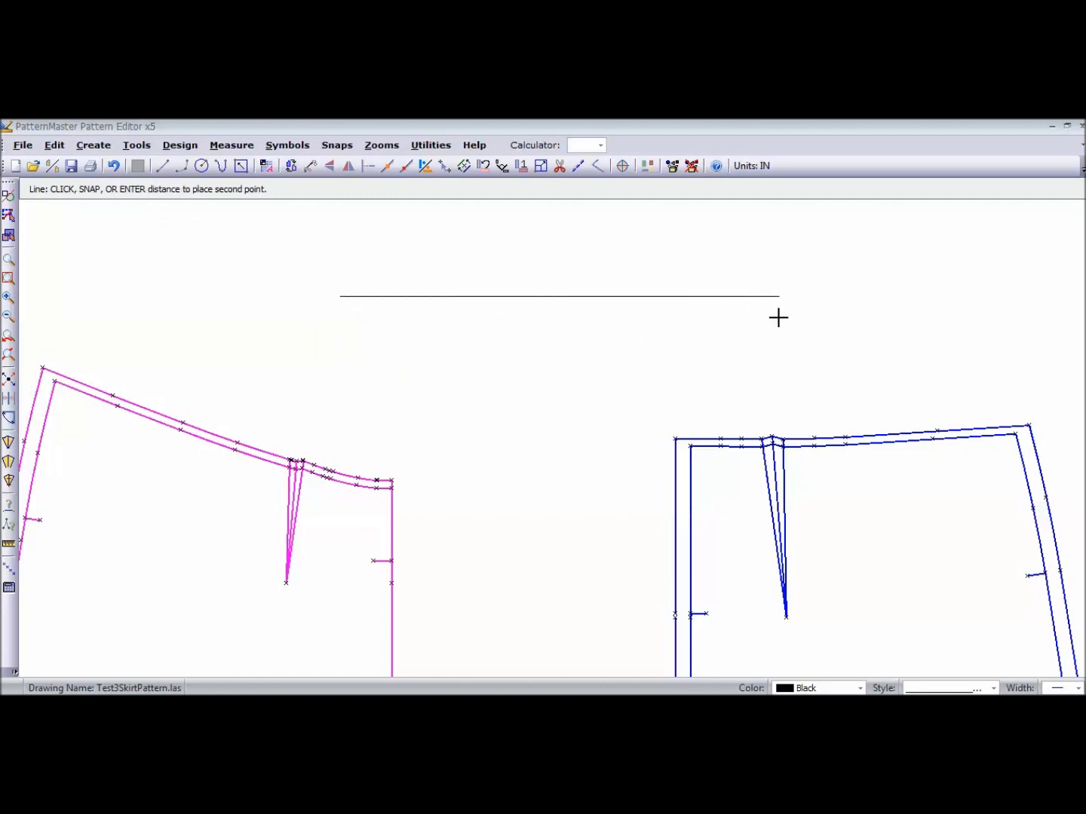
type("21")
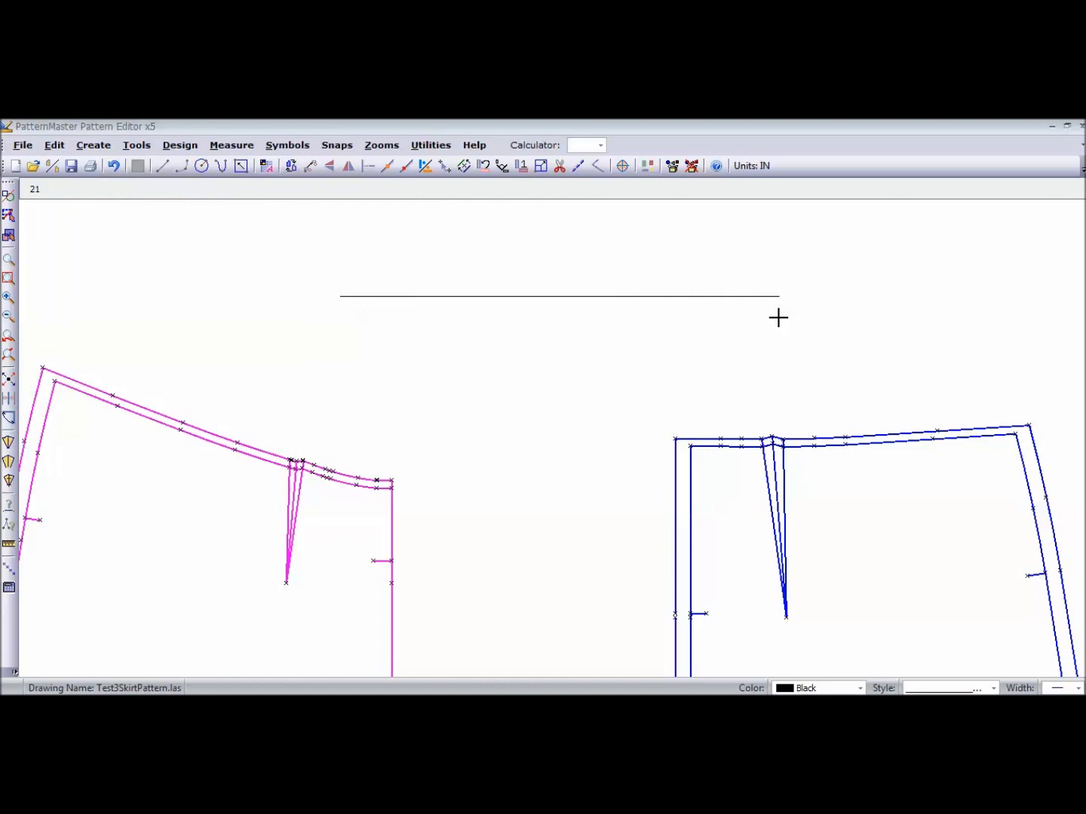
key("Return")
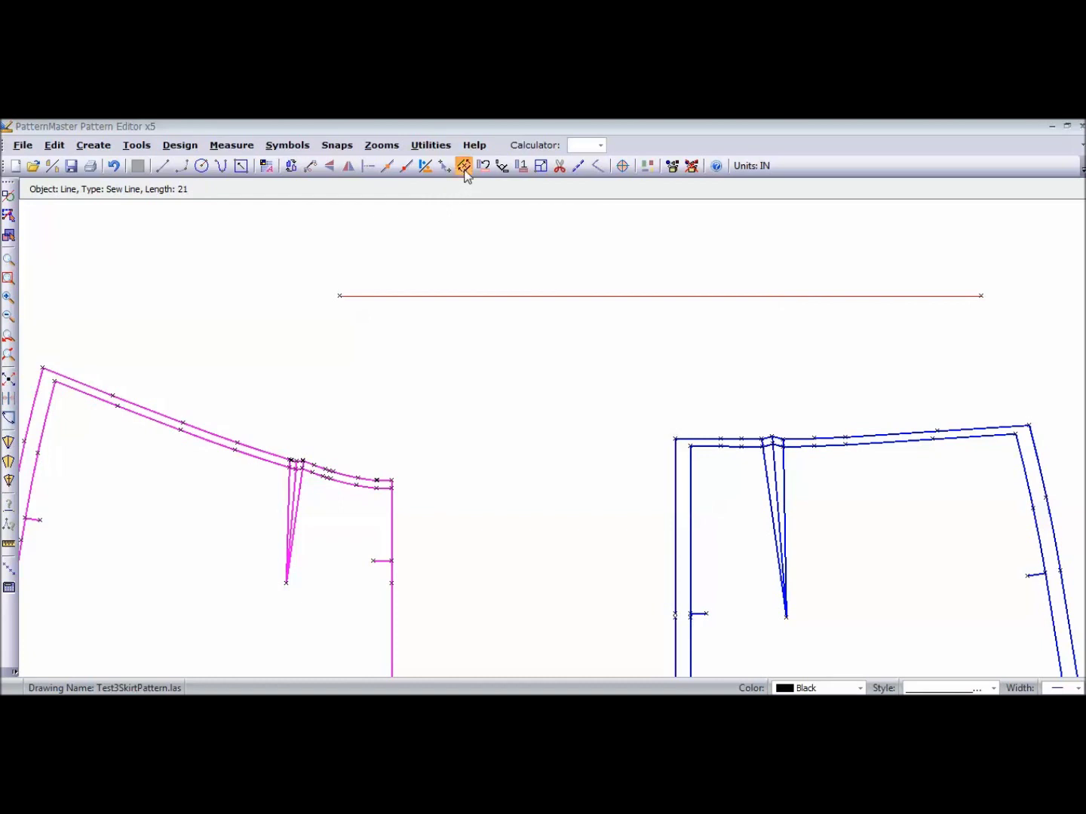
left_click(464, 167)
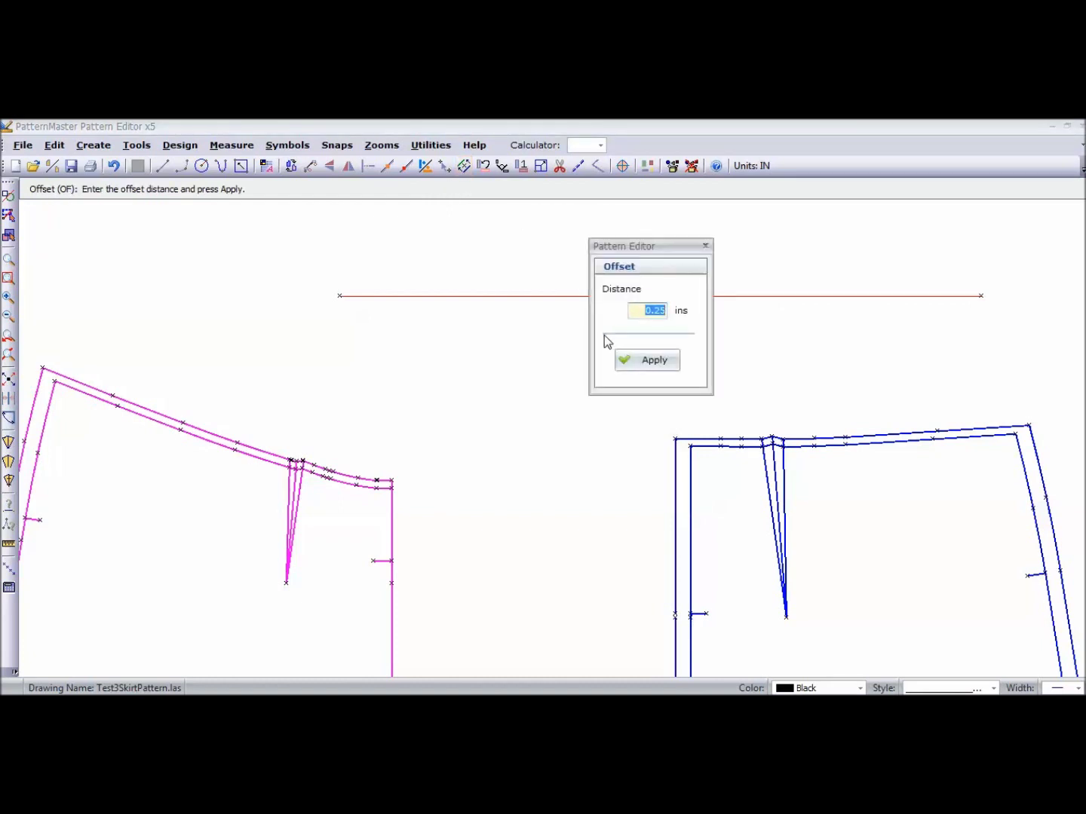
- Offset the 21-inch line 2 inches upward to form the waistband's top edge
type("2")
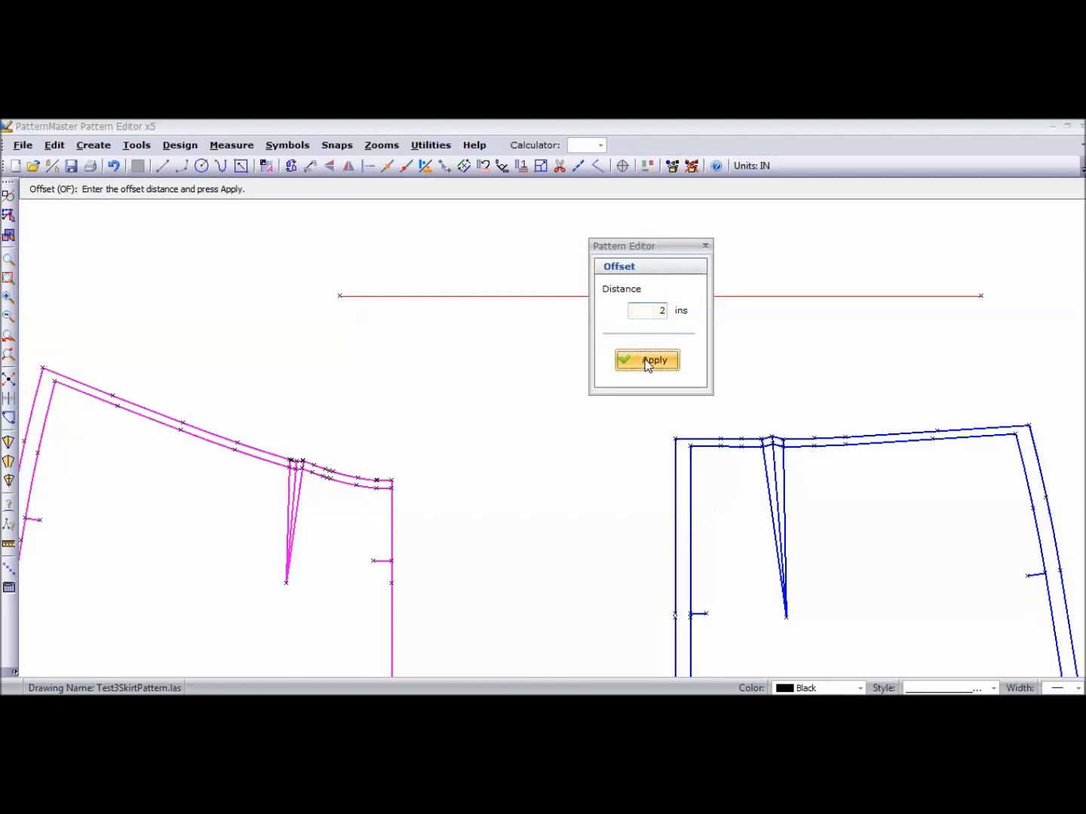
left_click(647, 361)
left_click_drag(656, 250, 253, 263)
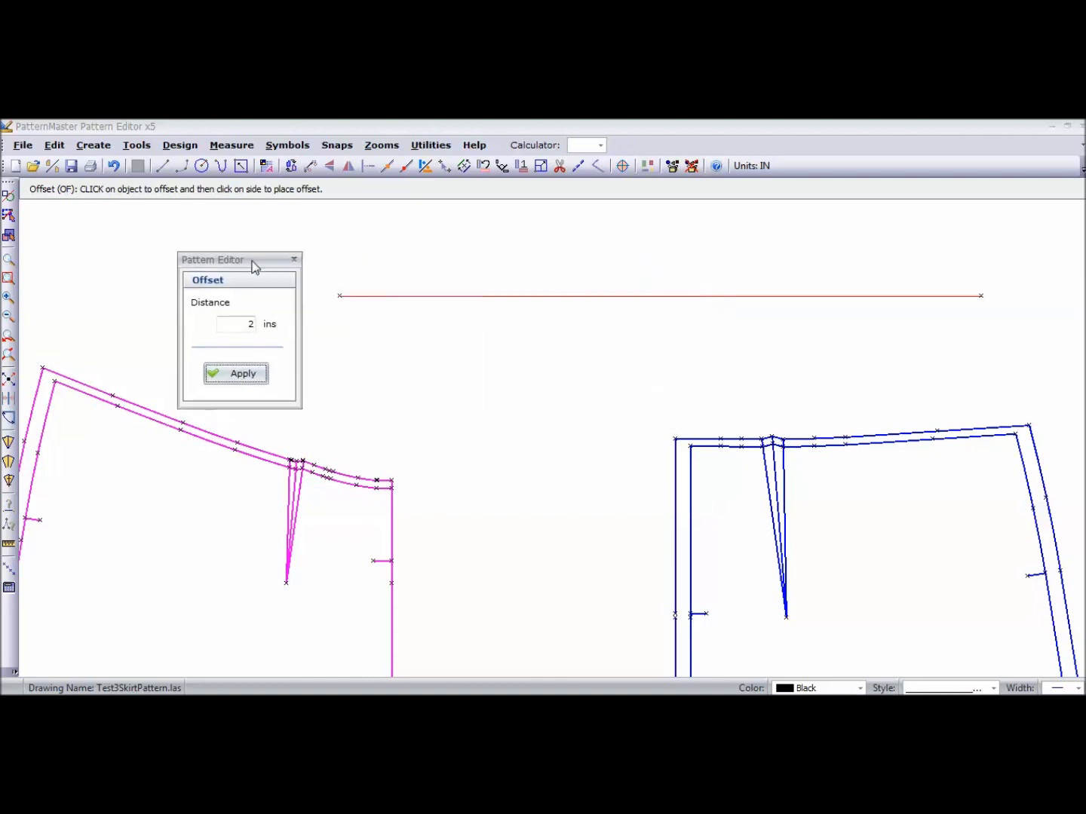
left_click(451, 294)
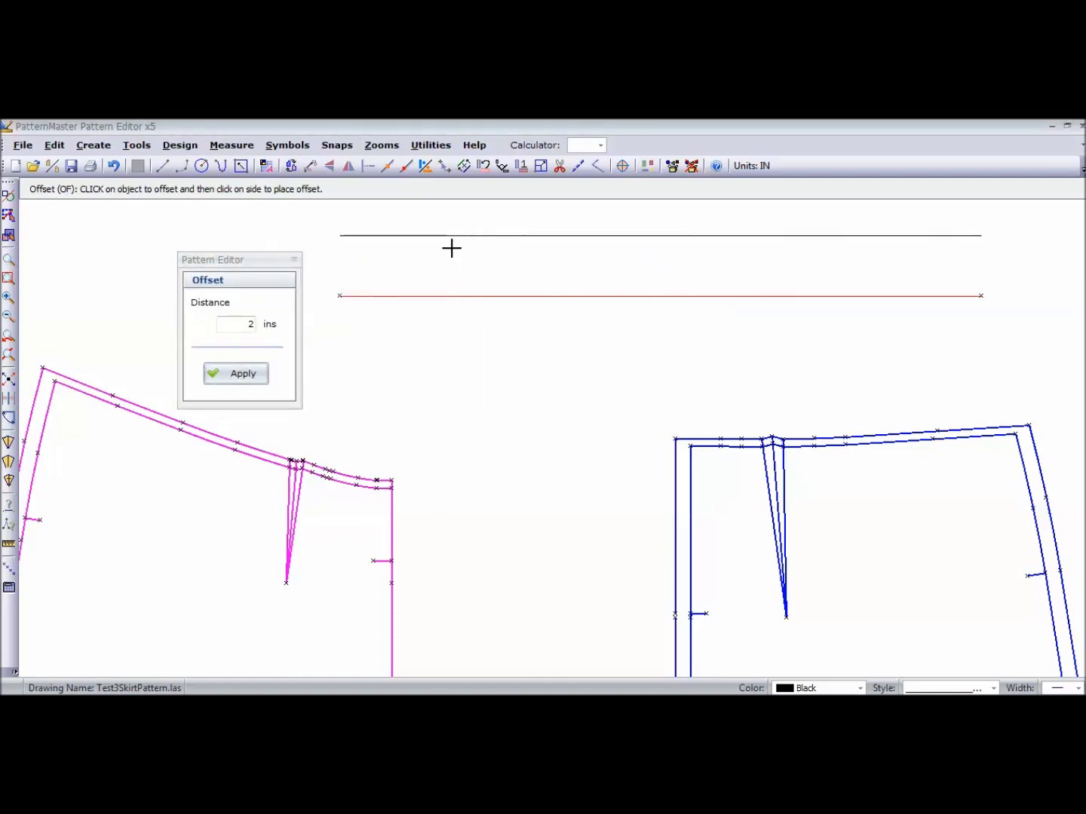
left_click(452, 248)
left_click(296, 267)
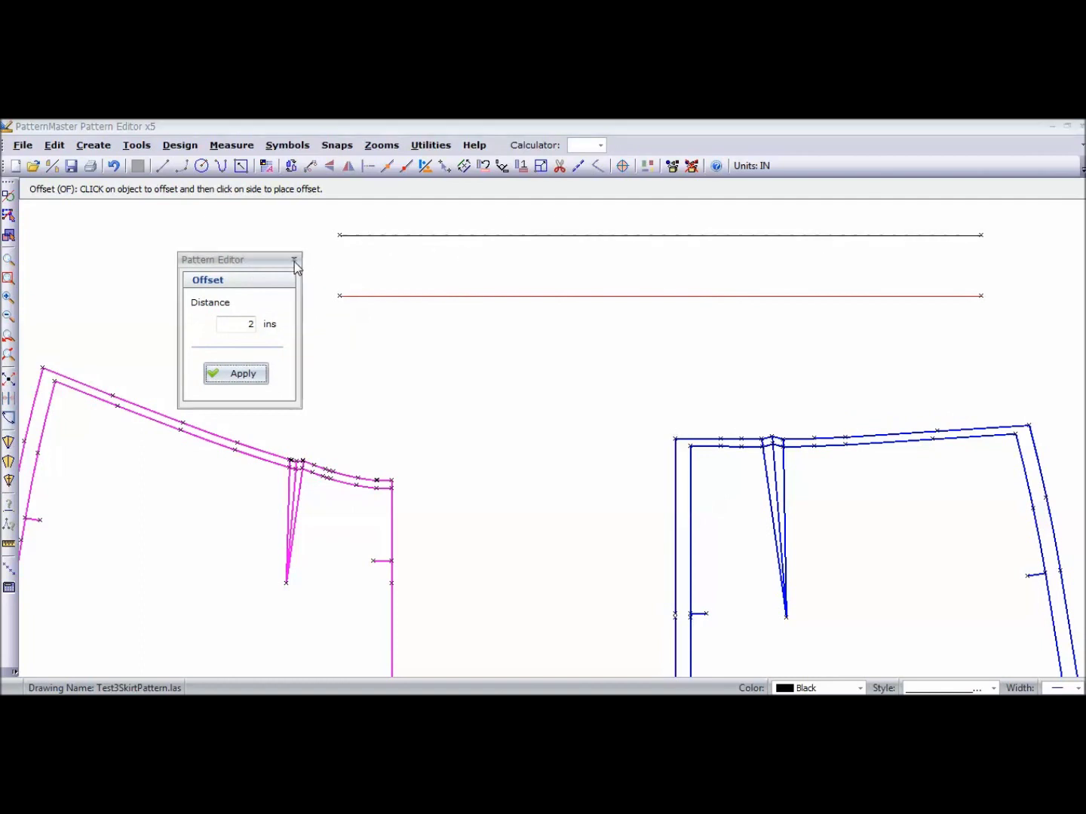
left_click(295, 262)
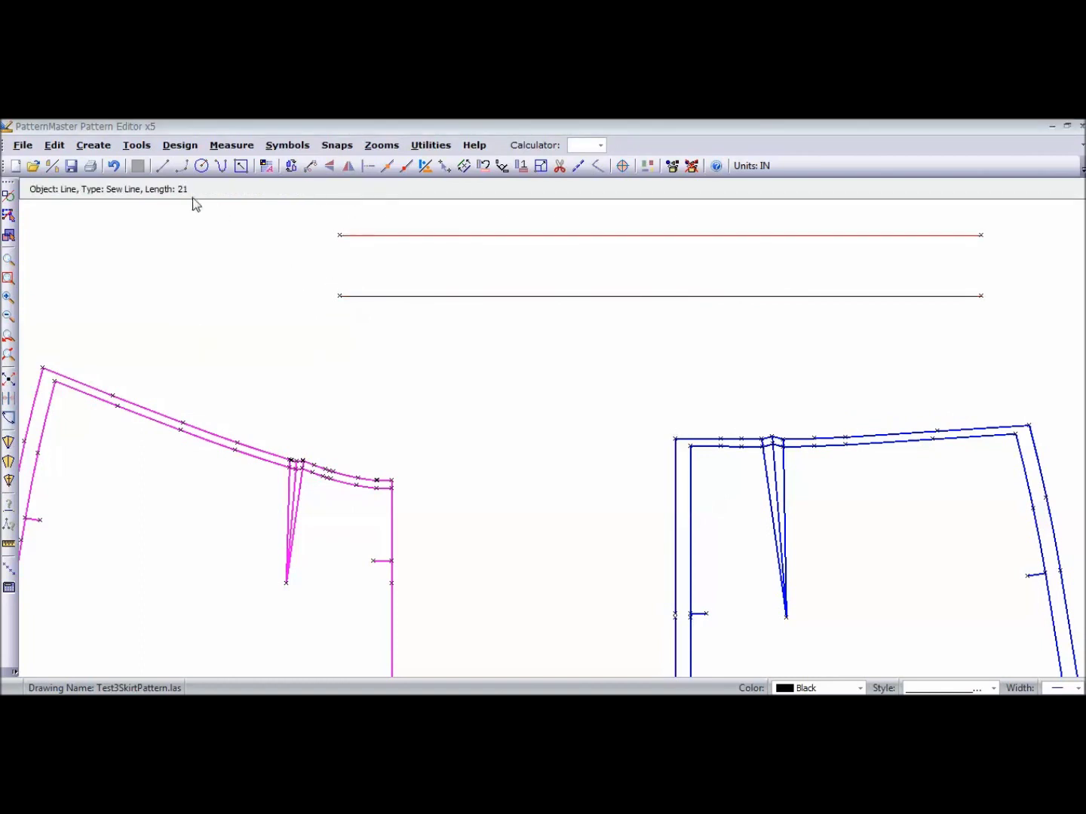
- Join the two lines' left and right ends with vertical lines to close the rectangle
left_click(161, 165)
left_click(340, 235)
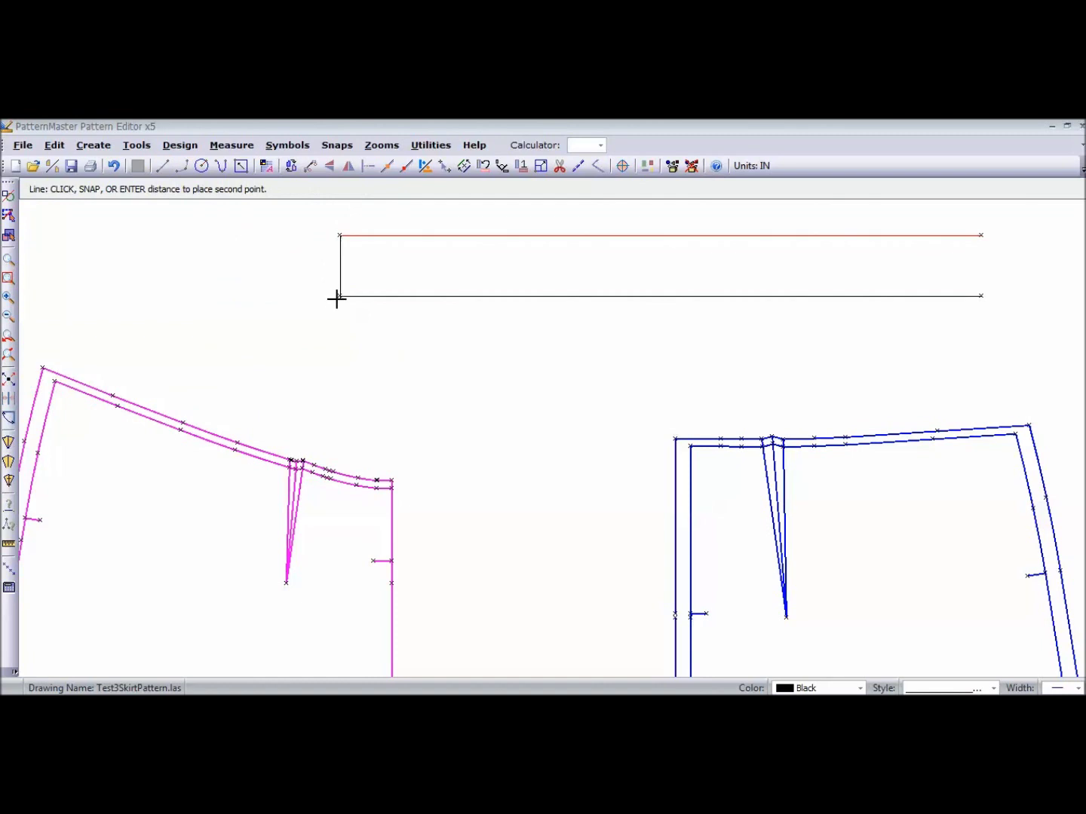
left_click(339, 297)
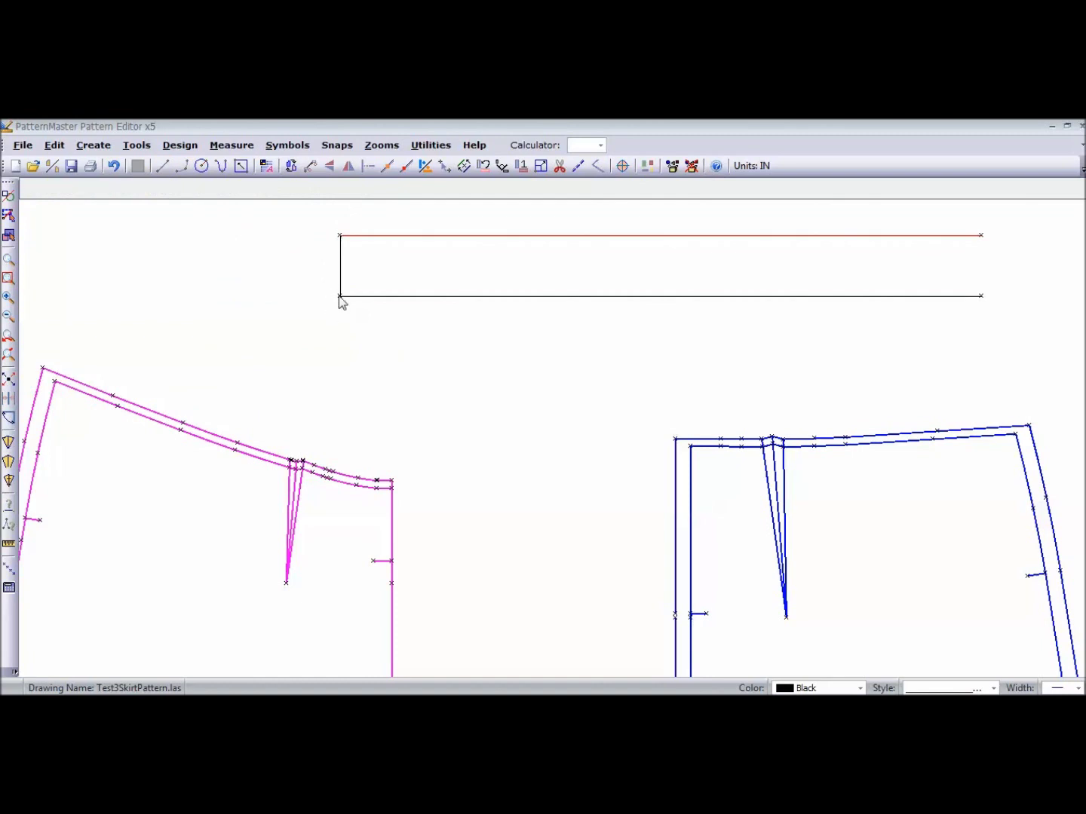
left_click(165, 171)
left_click(980, 236)
left_click(981, 297)
- Offset the waistband's top edge by 0.25 inch, then zoom out to show all pieces
left_click(464, 166)
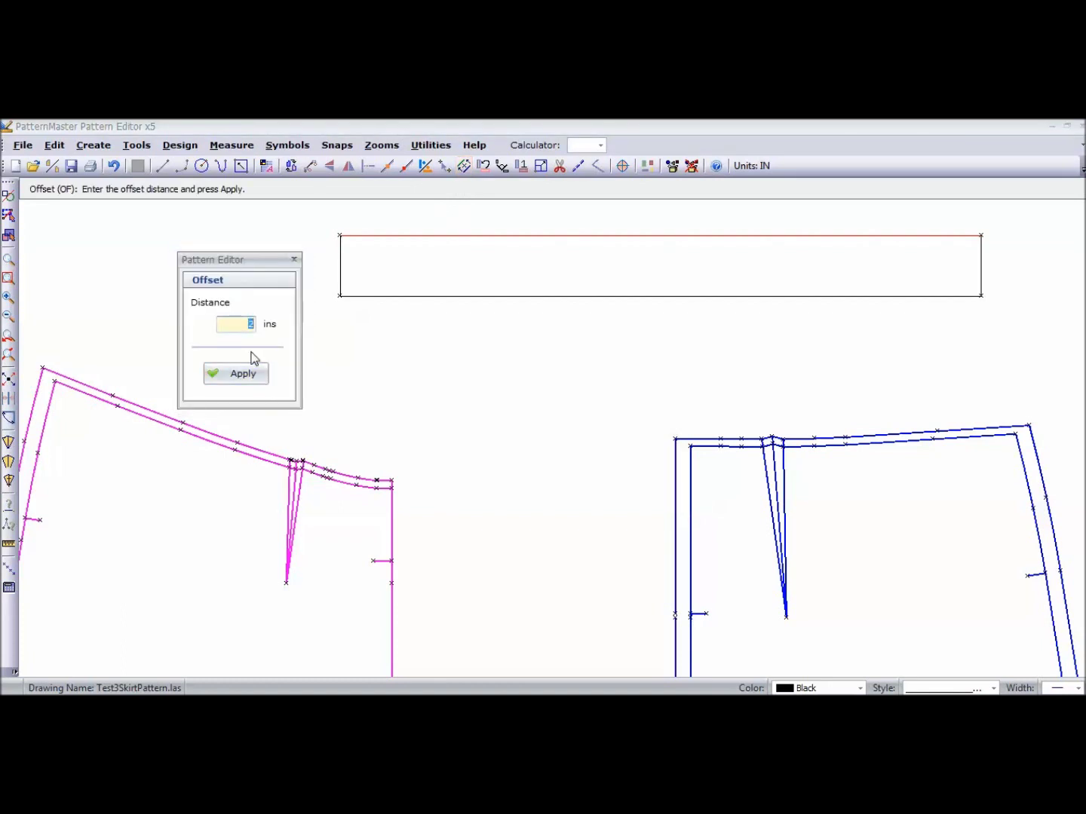
type(".25")
left_click(243, 373)
left_click(370, 235)
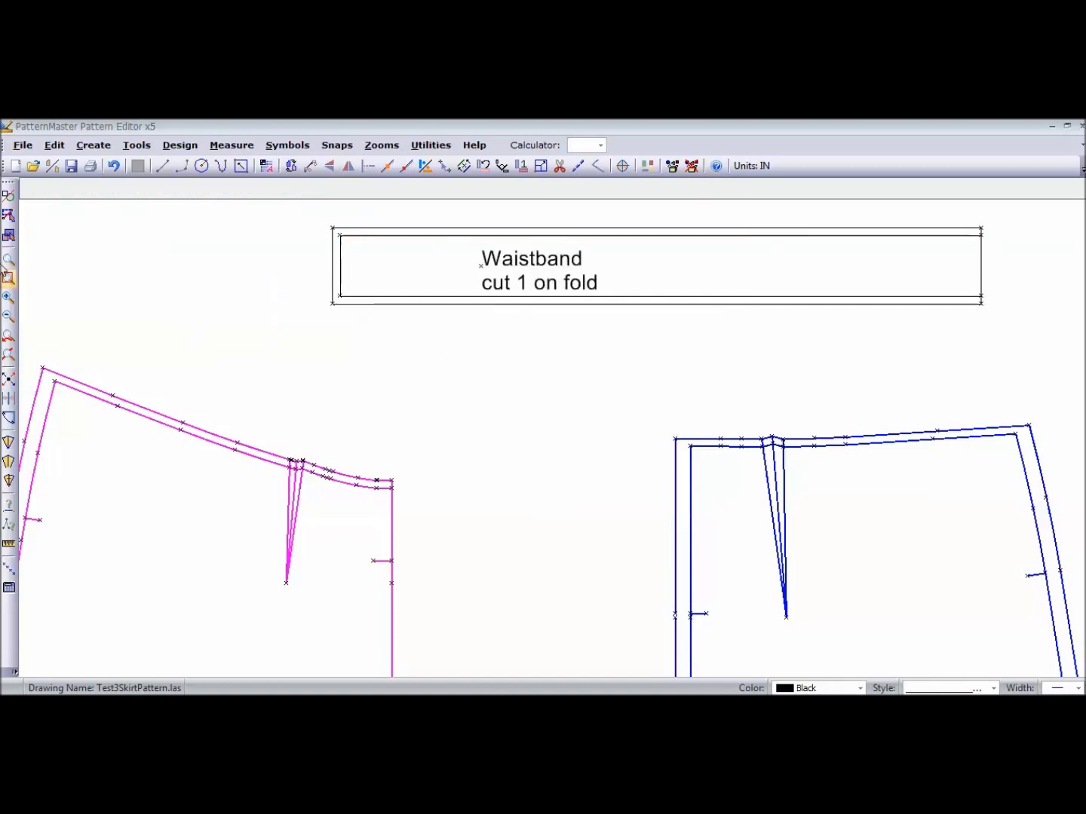
left_click(9, 278)
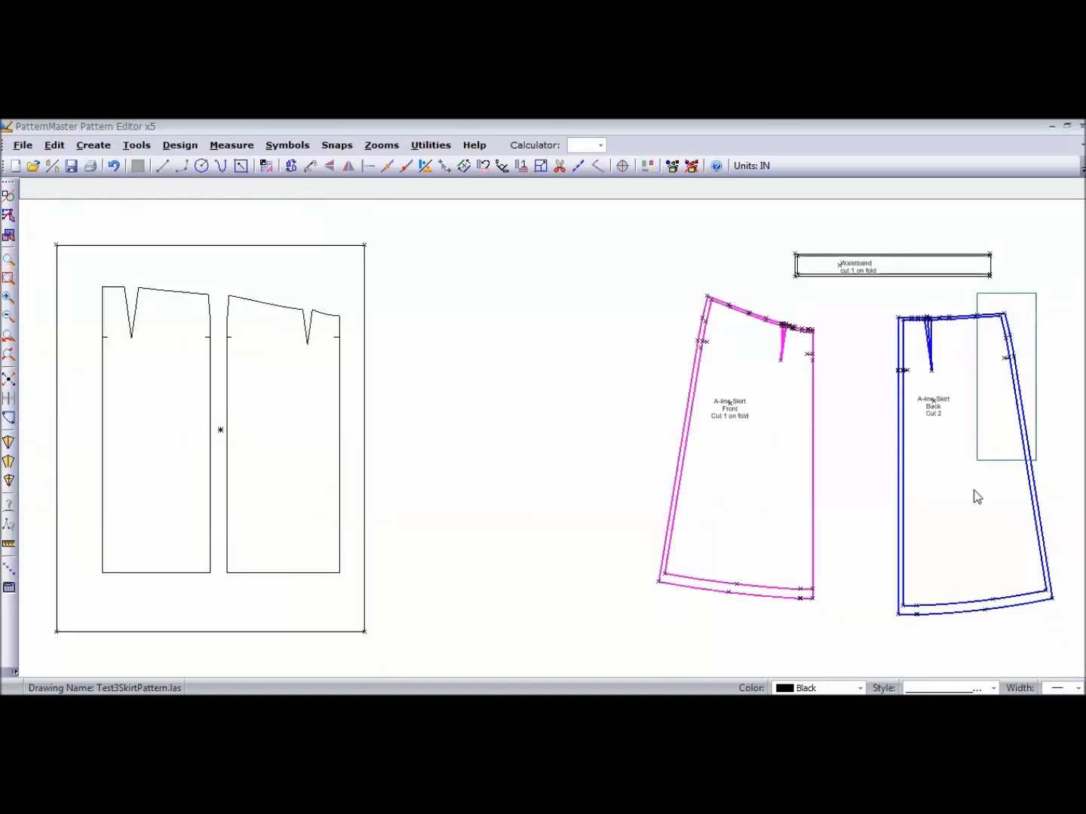
- Zoom in on the area around the front and back skirt pieces
left_click_drag(978, 496, 890, 619)
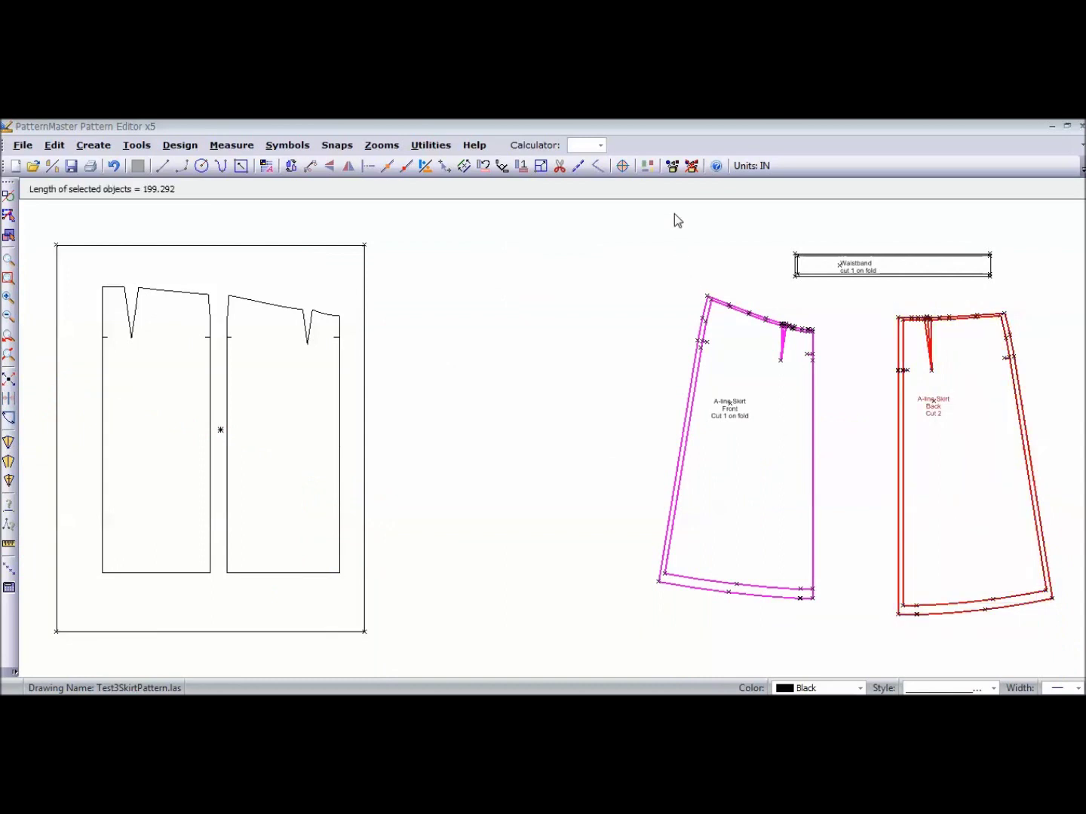
left_click_drag(833, 307, 653, 614)
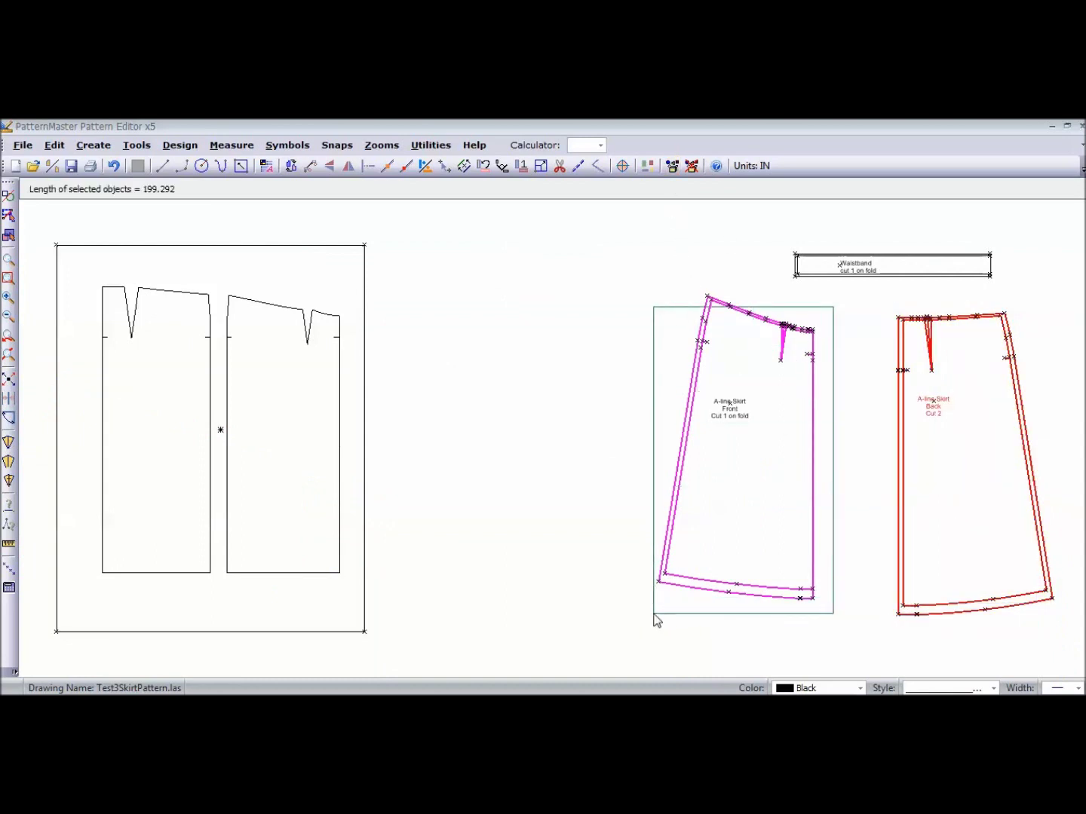
left_click(1066, 226)
- Move the front skirt piece slightly to the right
left_click(650, 625)
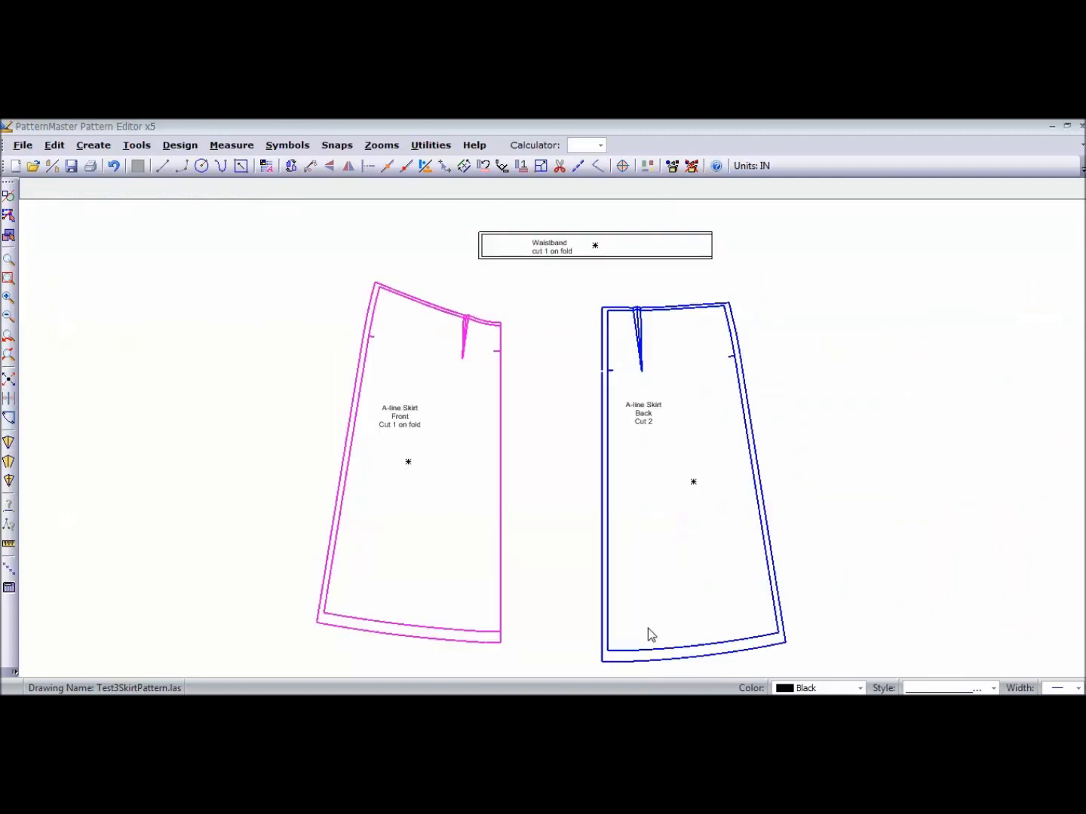
left_click(454, 398)
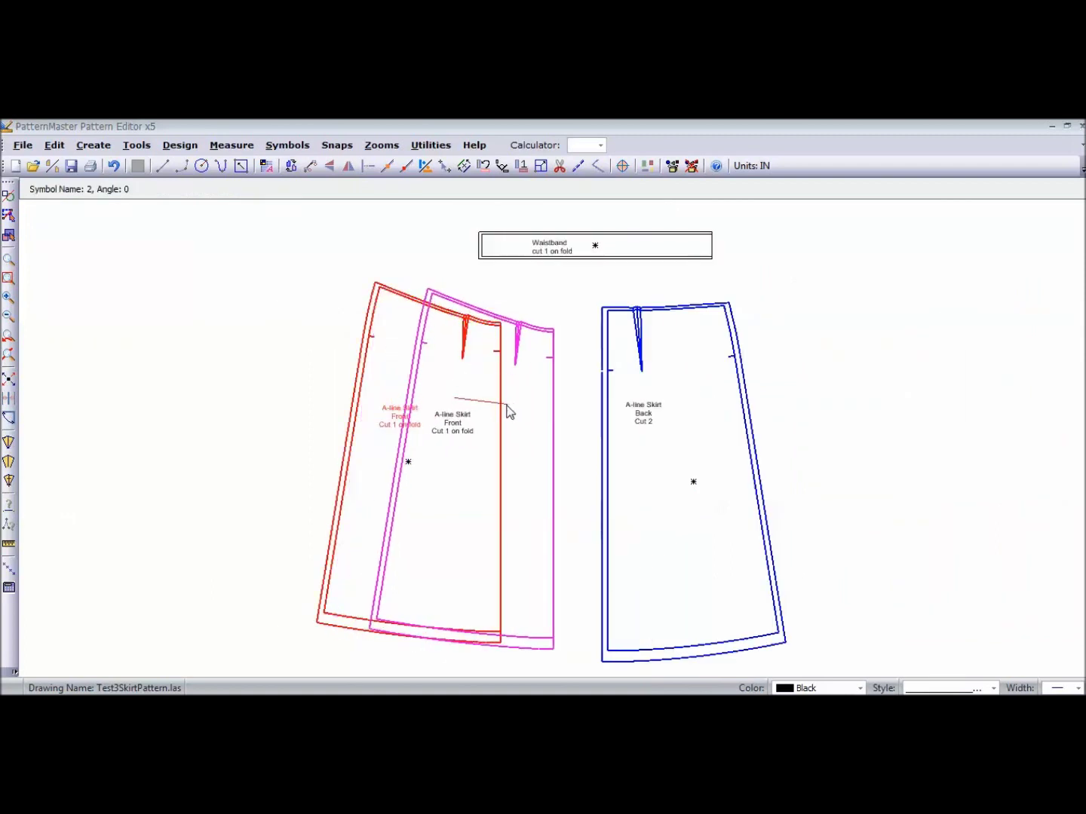
left_click(507, 406)
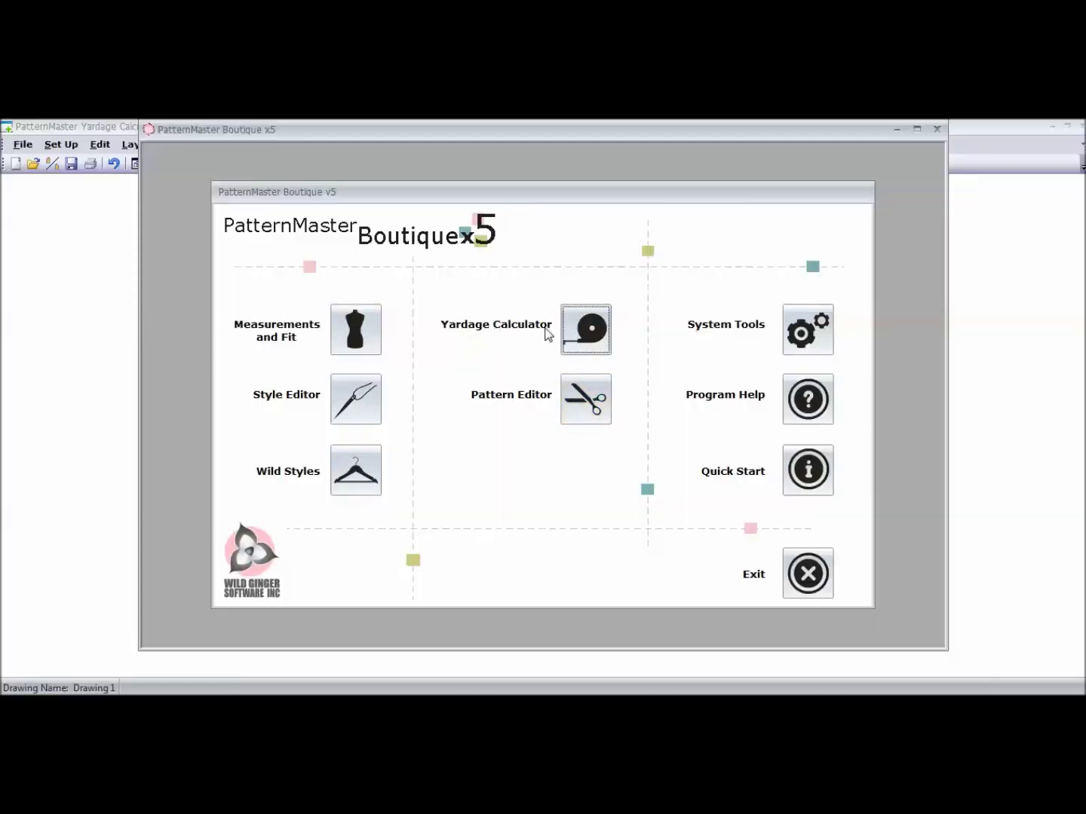
- Launch the Yardage Calculator and open Test3SkirtPattern.las
left_click(588, 330)
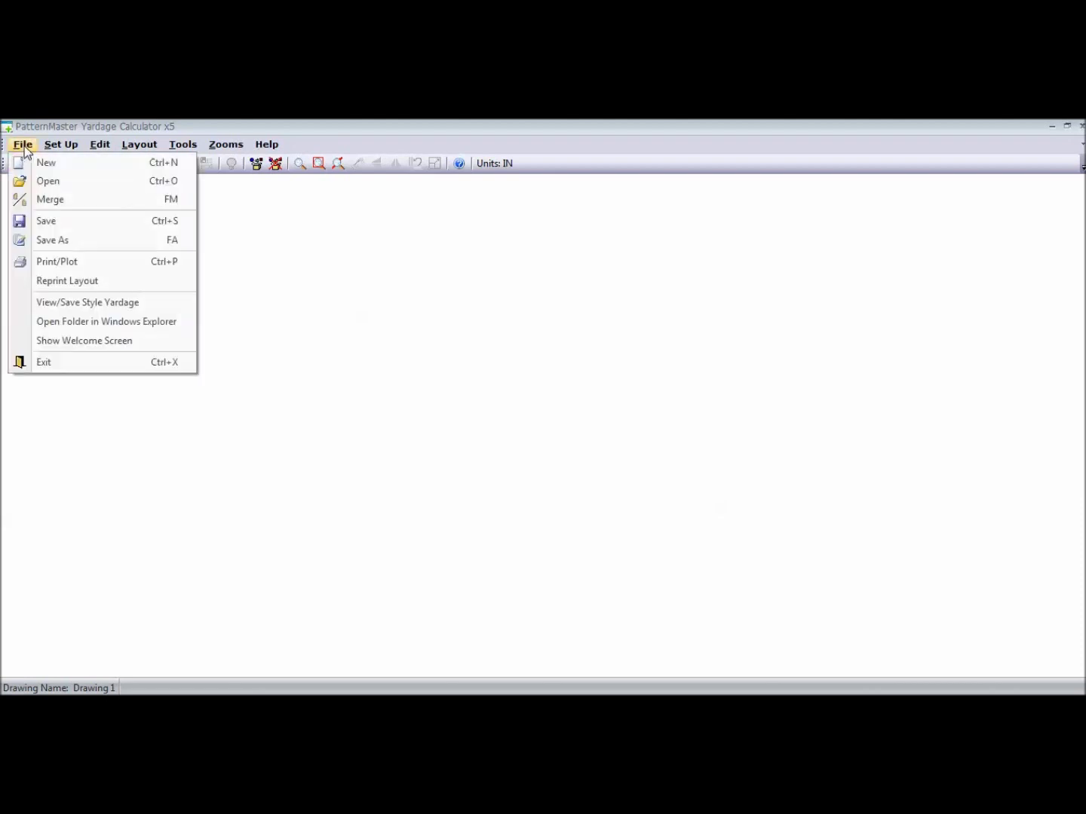
left_click(59, 184)
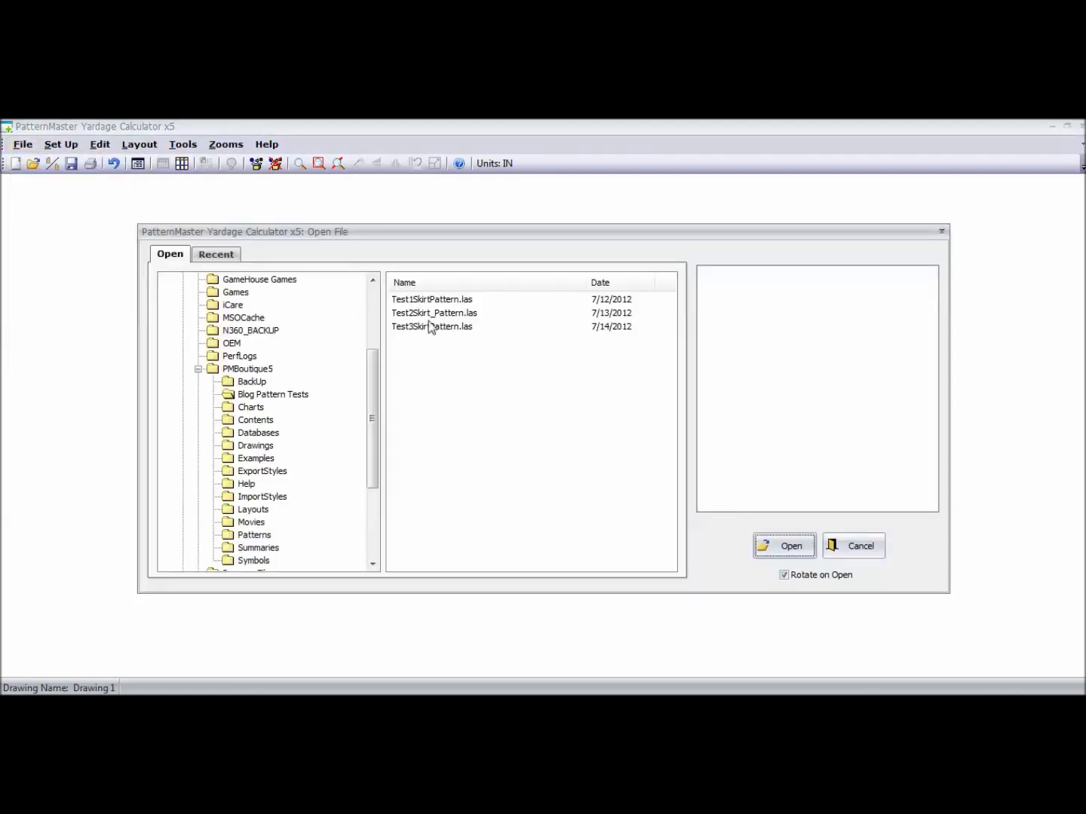
left_click(433, 326)
left_click(791, 548)
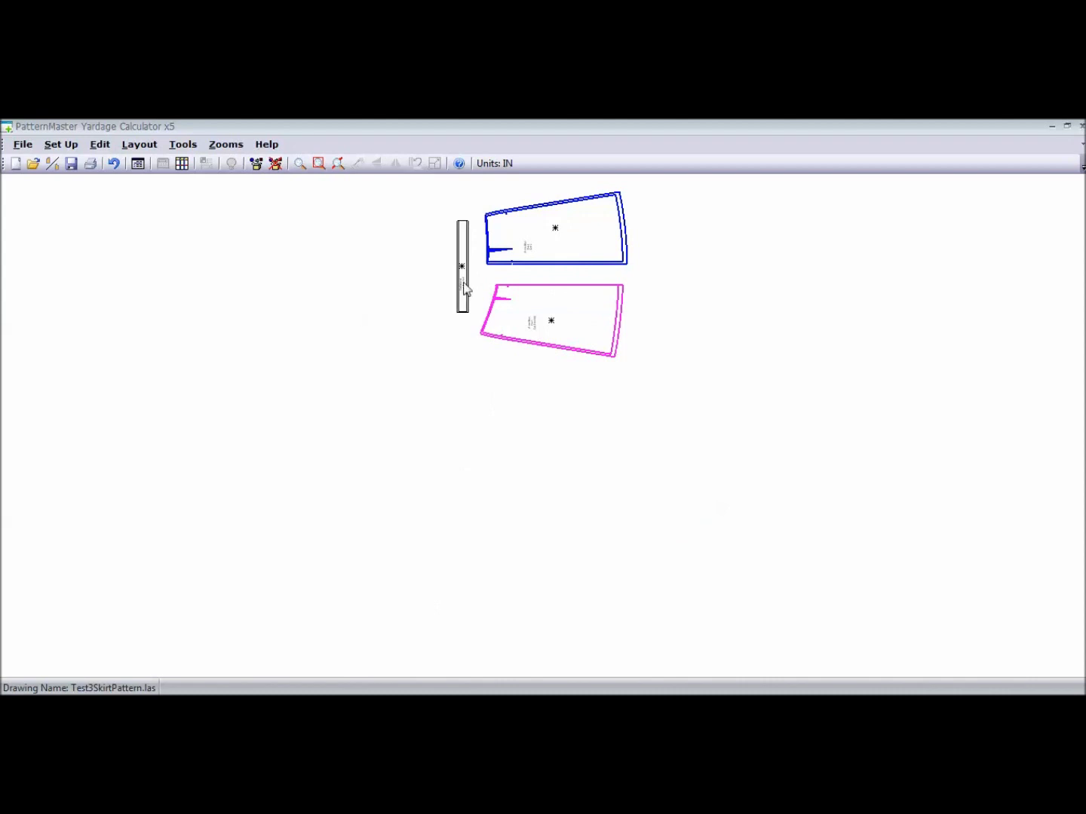
left_click(66, 145)
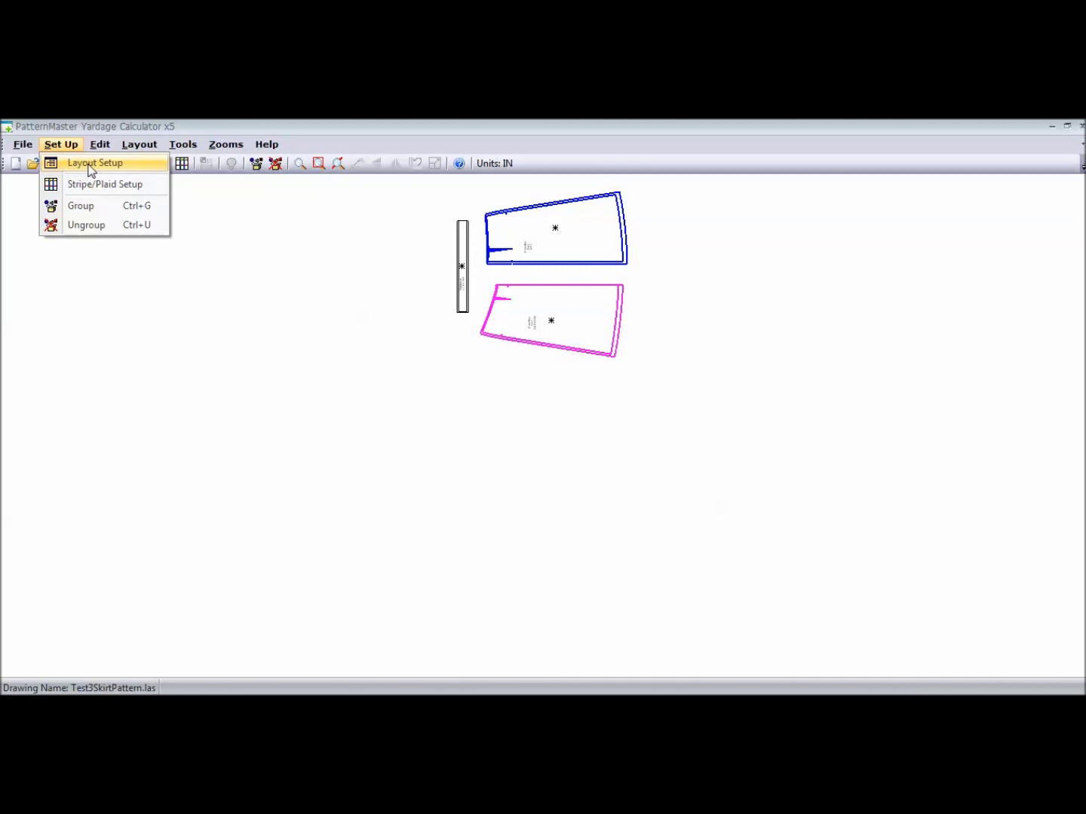
- In Layout Setup, enter width 45, top and bottom selvages .5, choose Folded, and apply
left_click(89, 169)
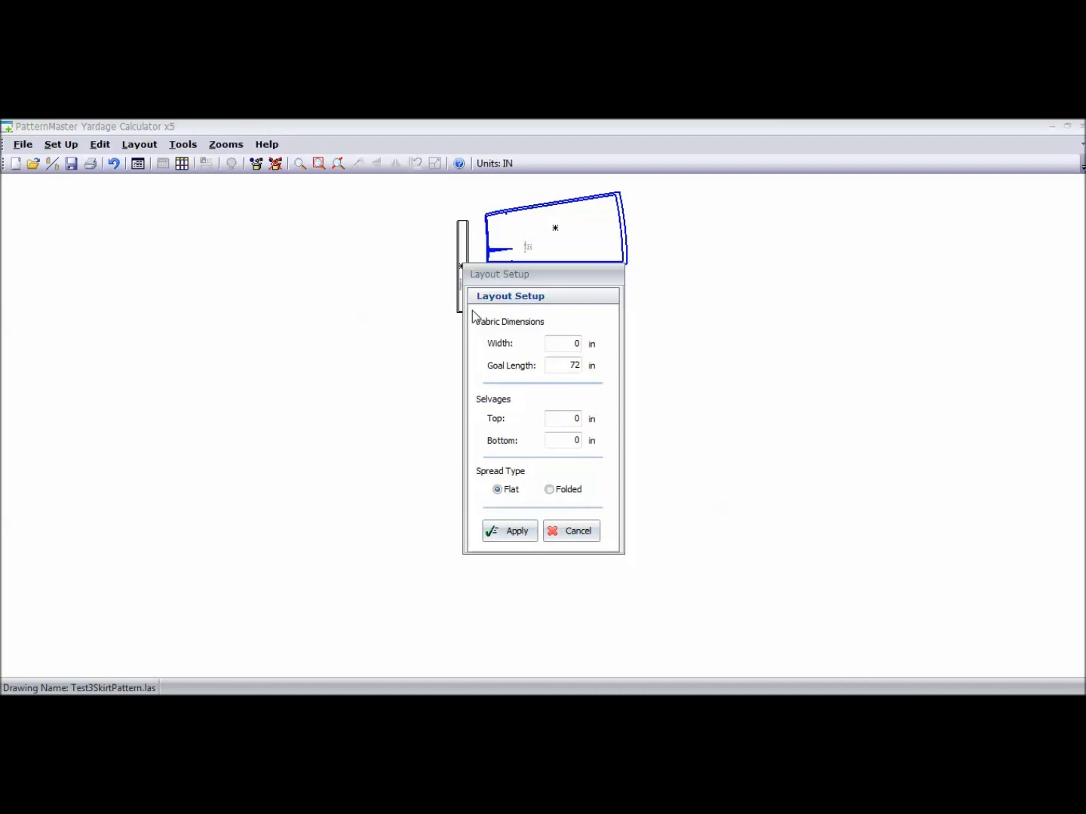
left_click(575, 341)
type("45")
left_click(578, 419)
key("BackSpace")
type(".5")
double_click(575, 439)
type(".5")
left_click(550, 492)
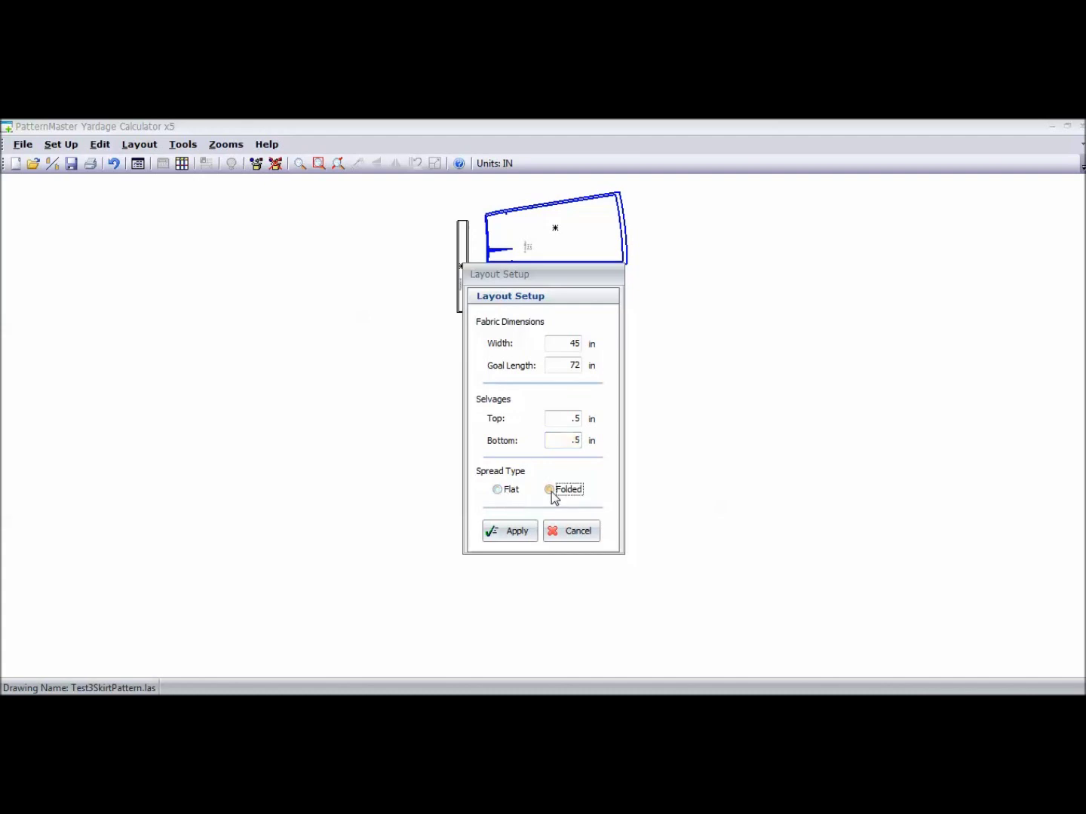
left_click(518, 534)
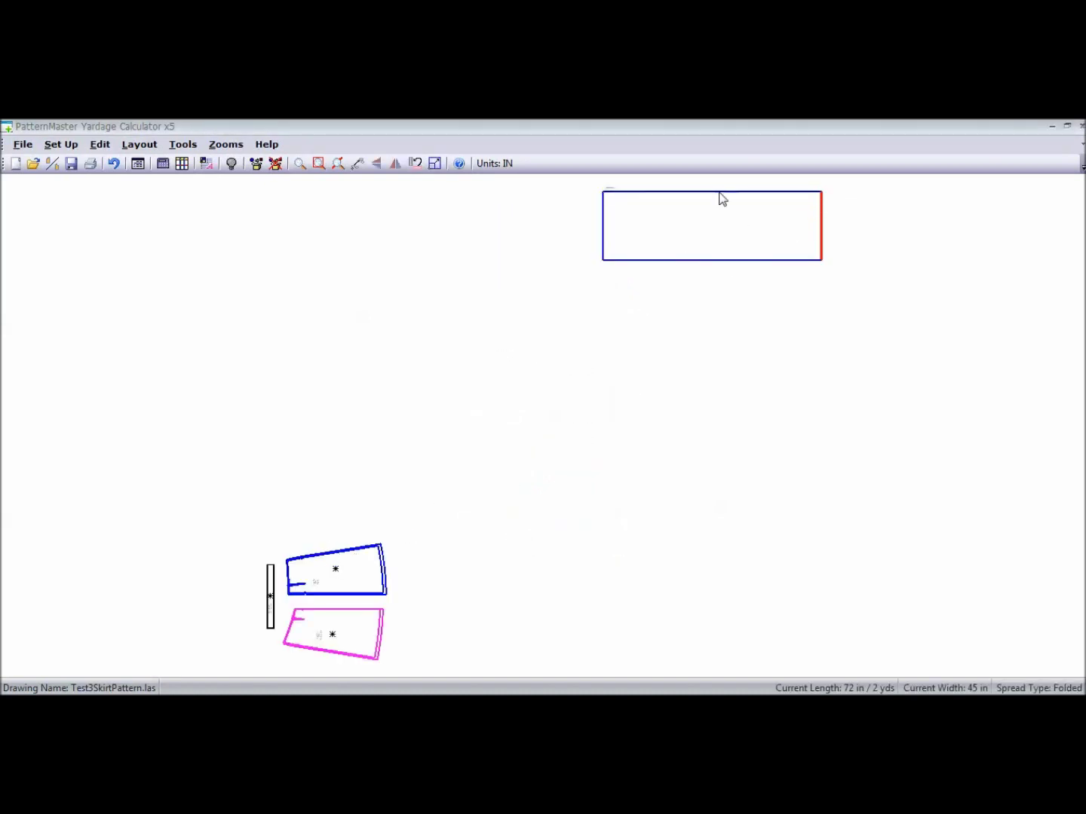
- Zoom to fit the fabric and all three pattern pieces
left_click_drag(421, 511, 255, 669)
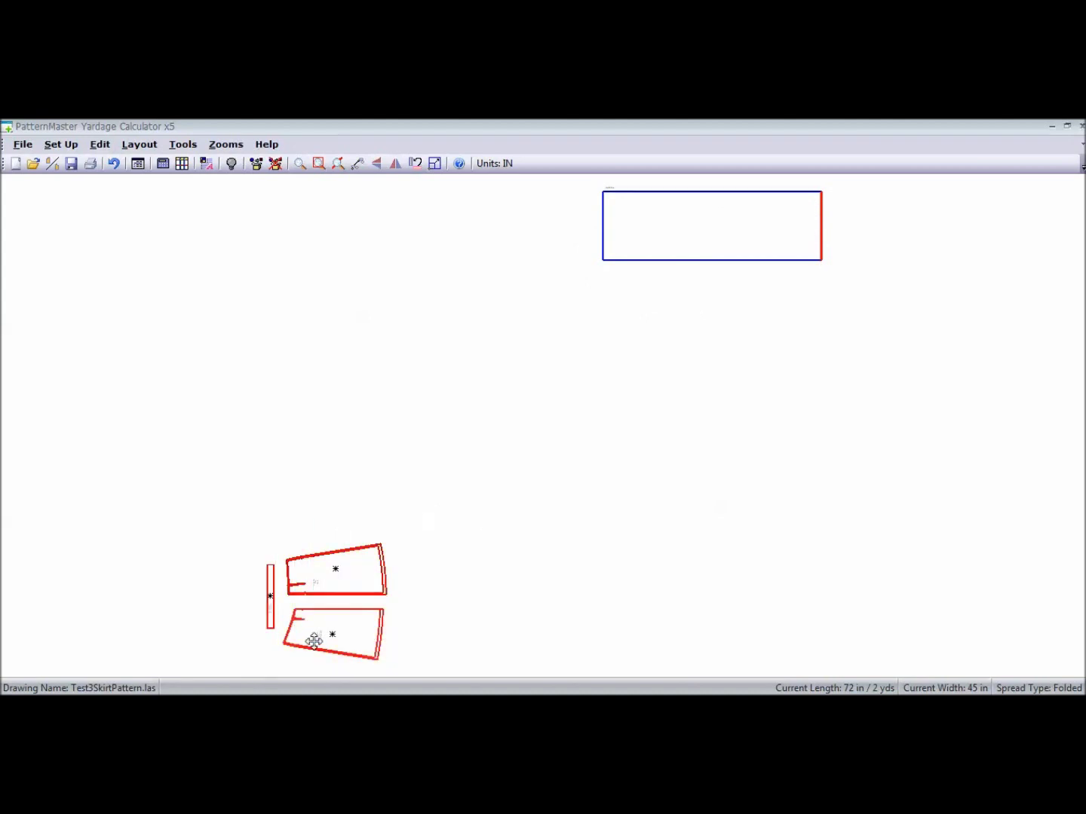
key("F5")
left_click(438, 273)
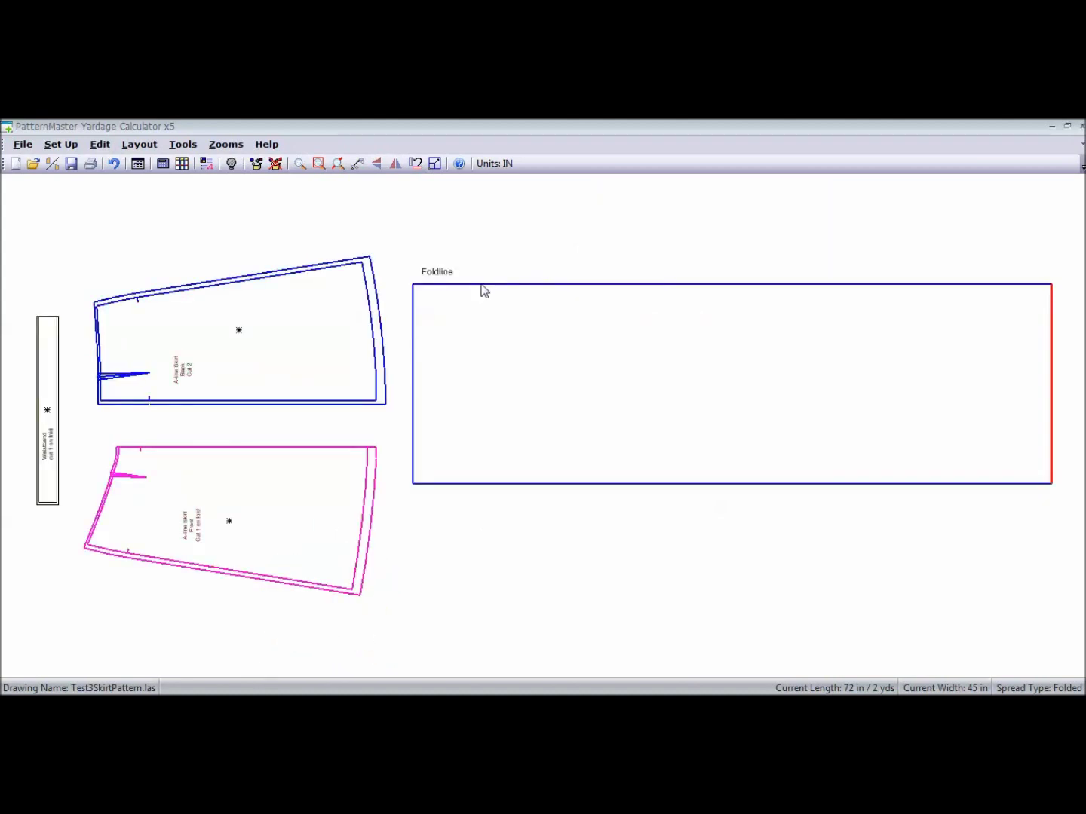
left_click(181, 370)
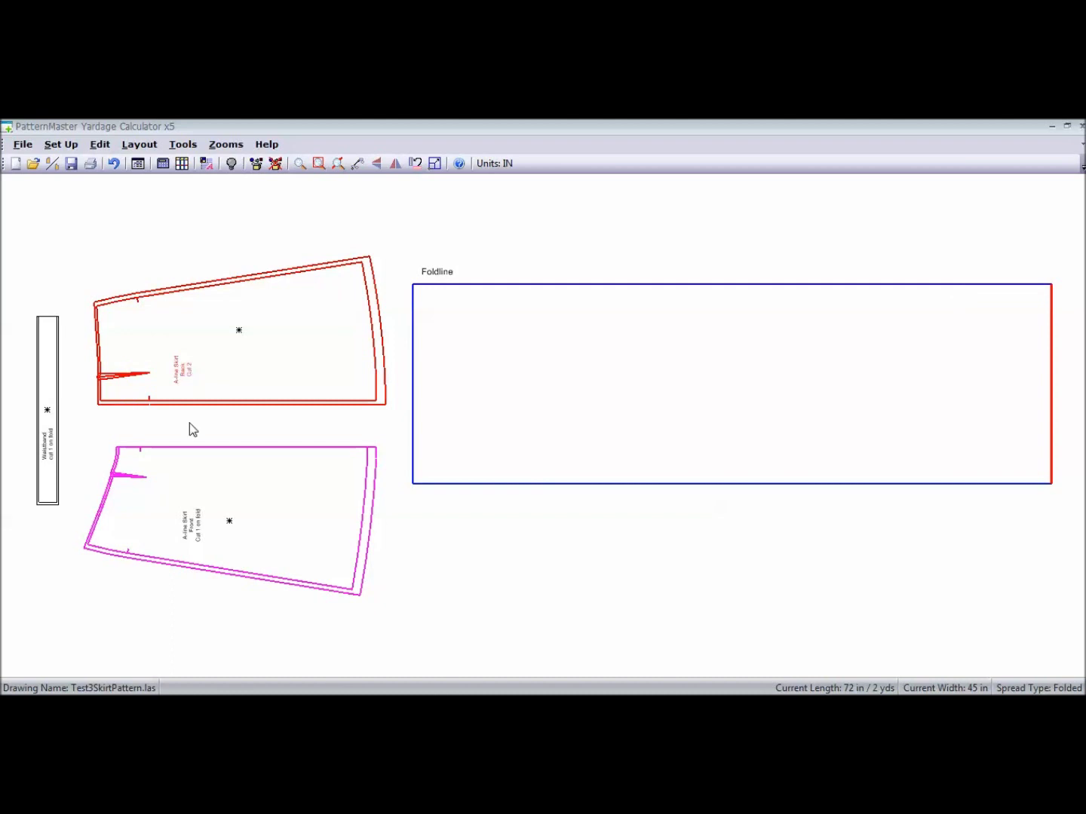
left_click(211, 419)
- Place the front skirt top-left, the back skirt on the right, and the waistband between them
left_click_drag(238, 463, 572, 305)
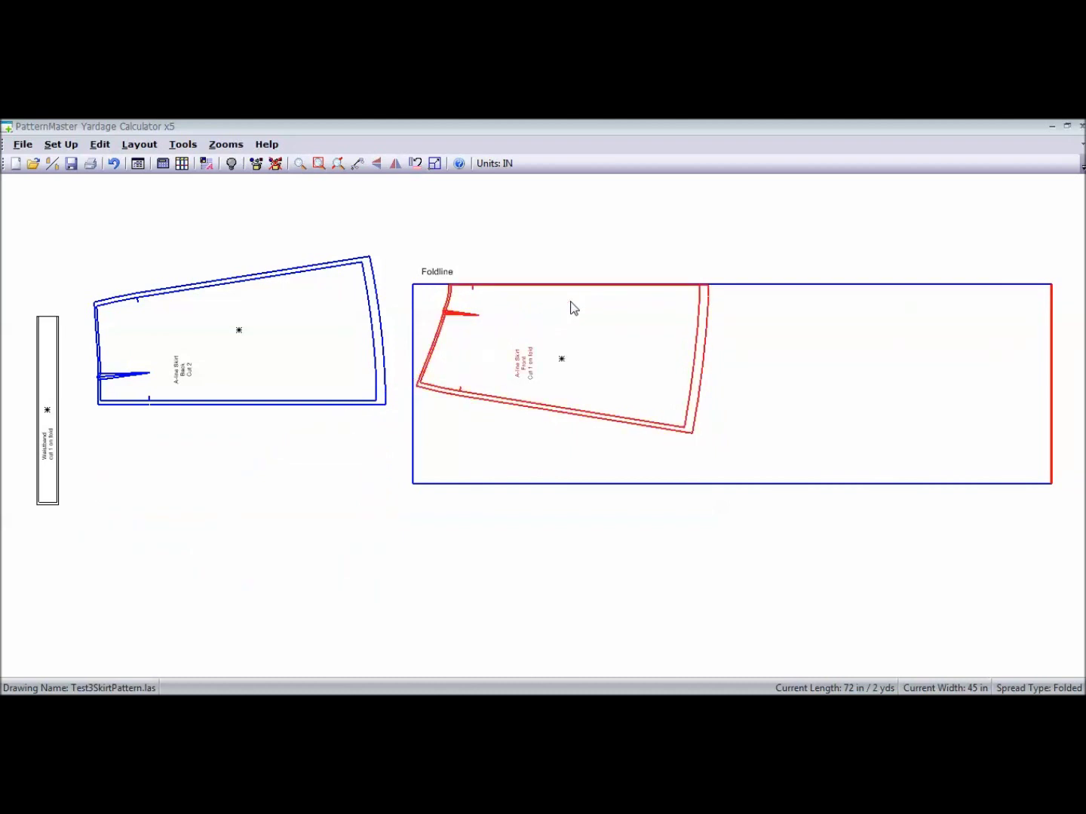
left_click(265, 352)
left_click_drag(266, 351, 755, 351)
left_click(775, 352)
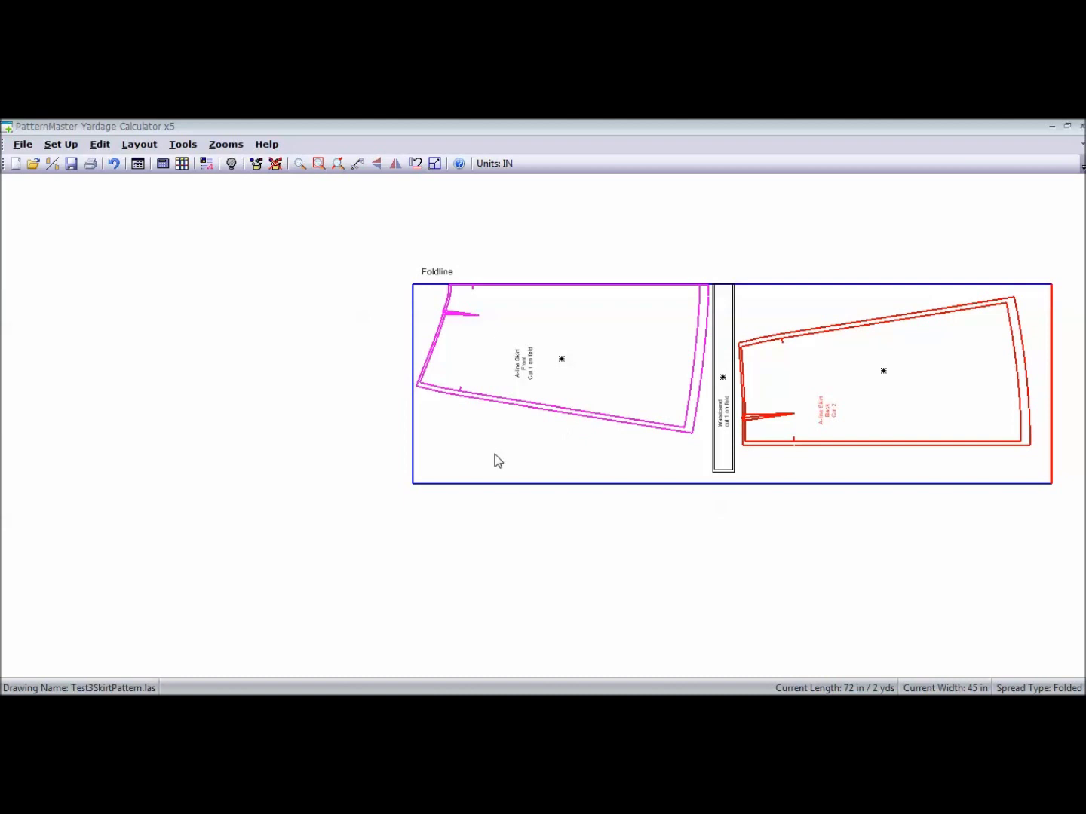
left_click(294, 489)
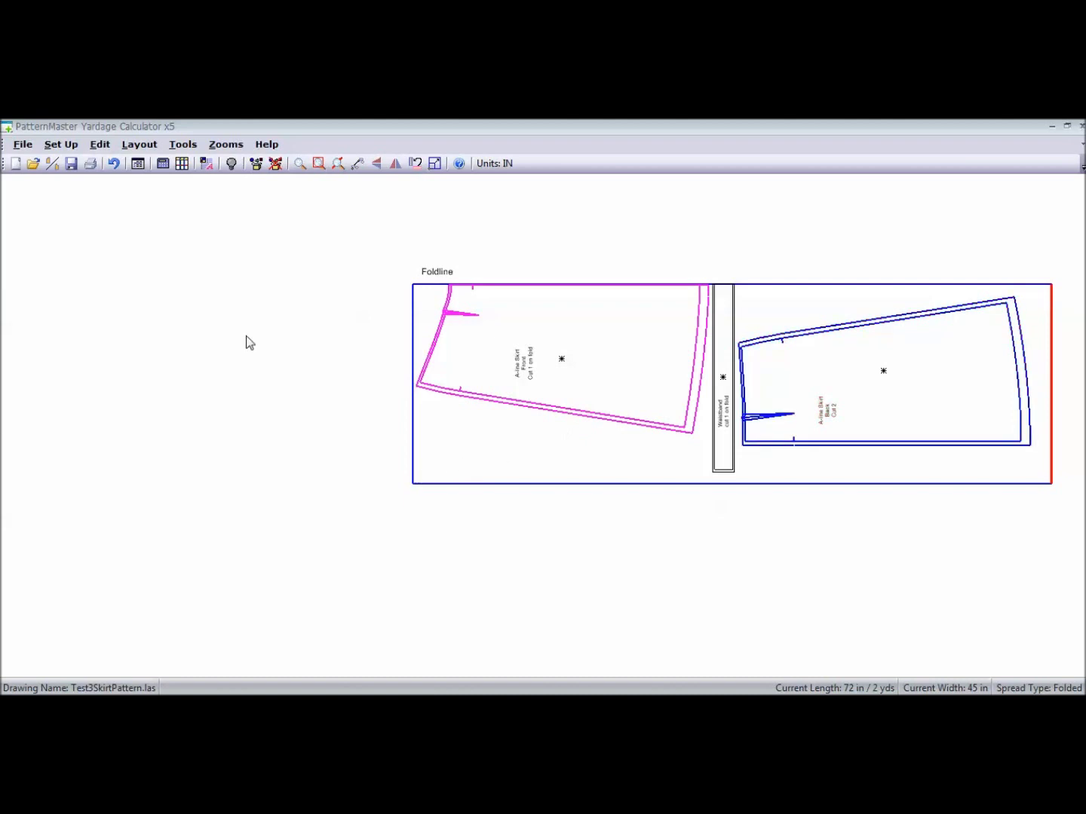
- Calculate yardage, nudge the back piece and waistband left, and recalculate to 69.11 in (1.92 yds)
left_click(139, 144)
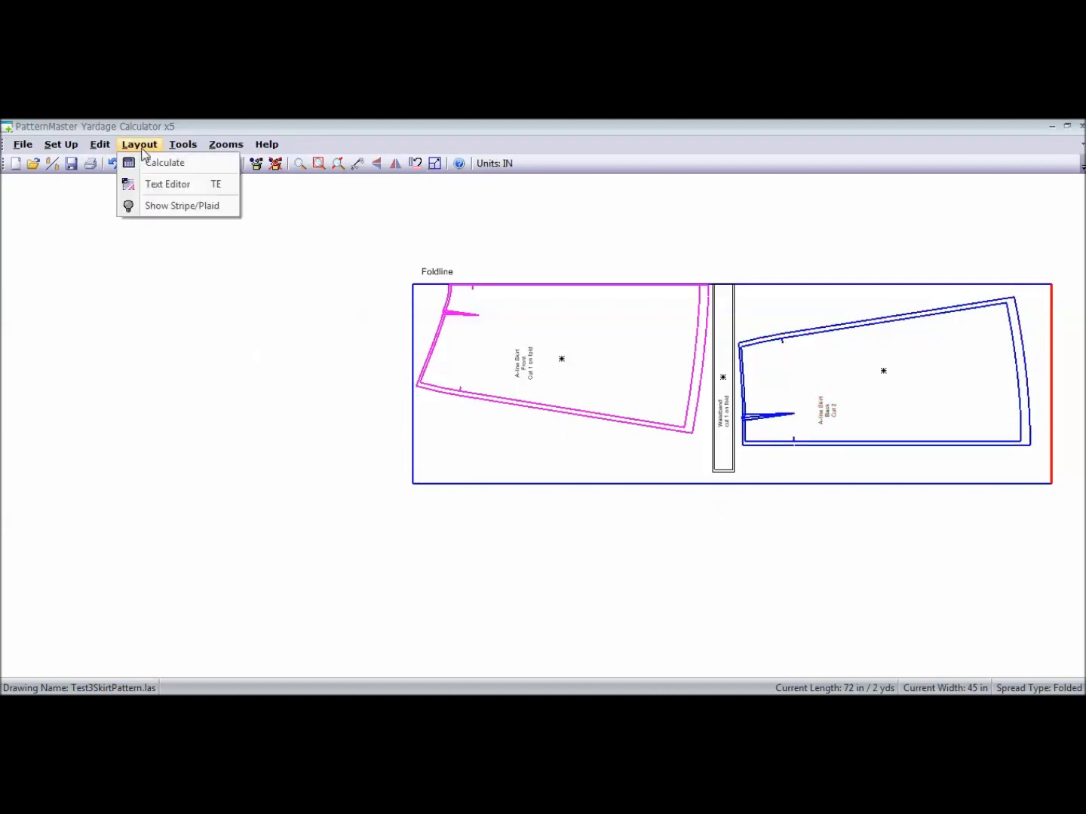
left_click(170, 165)
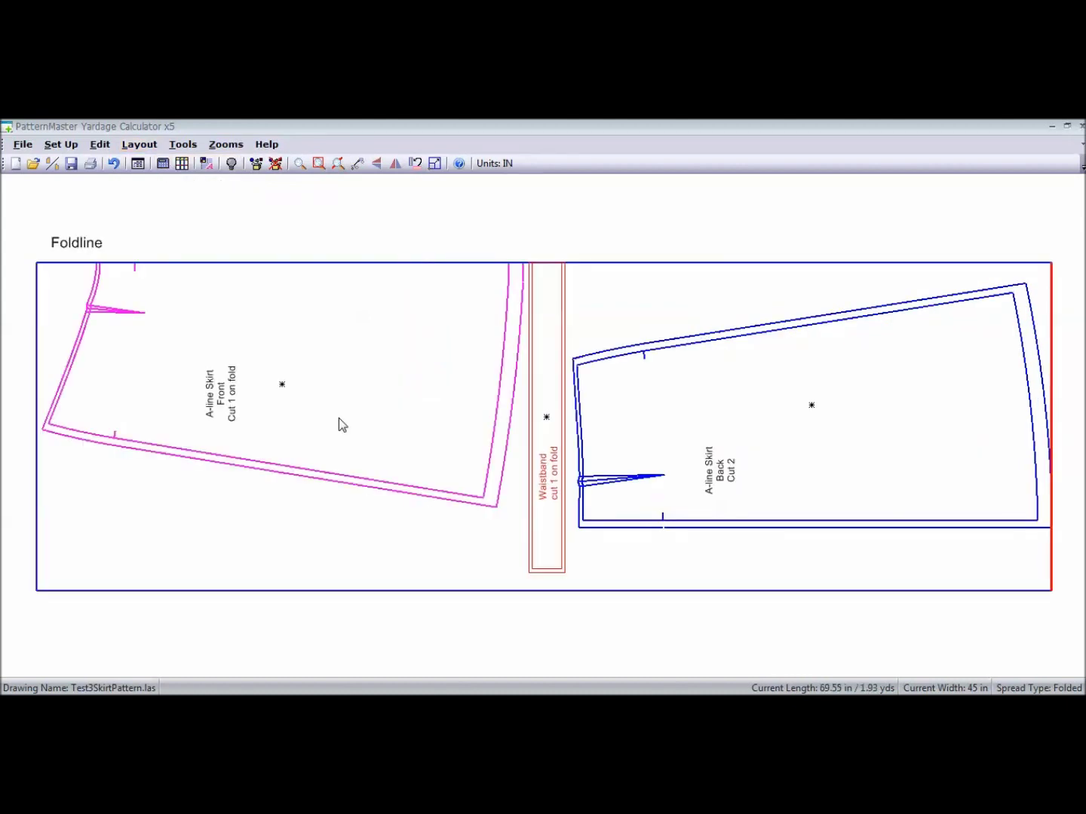
left_click_drag(589, 388, 532, 394)
left_click(537, 394)
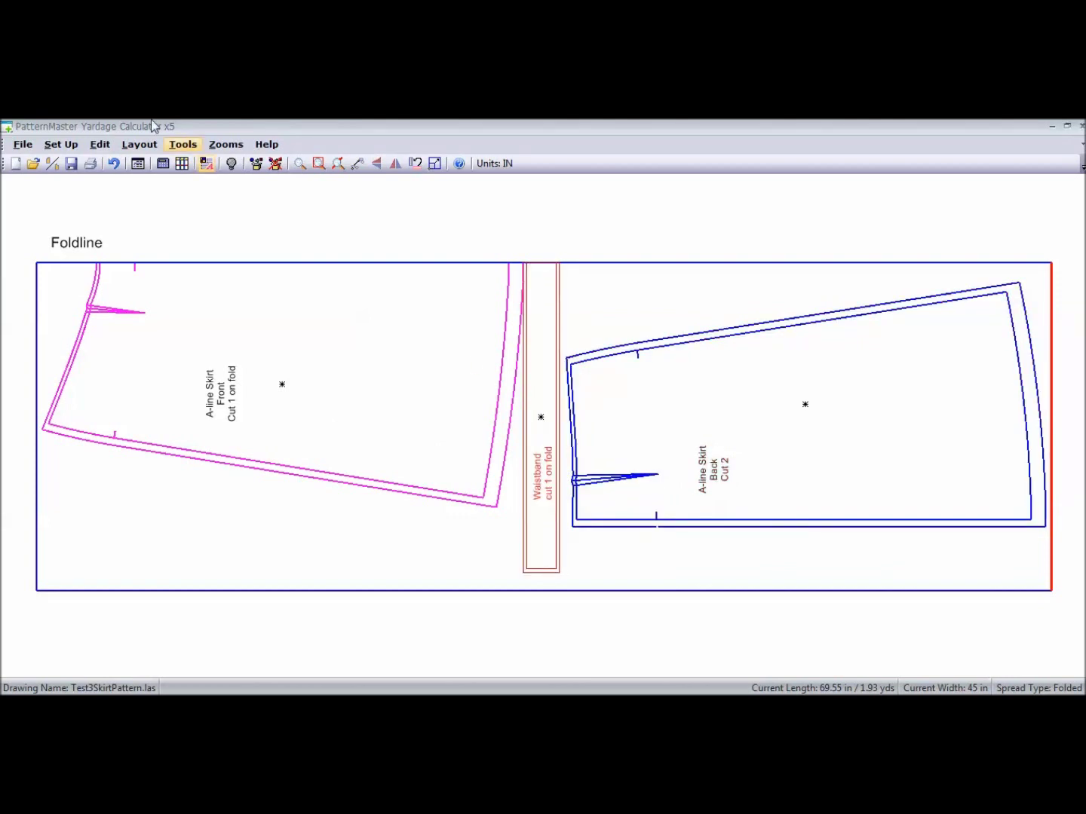
left_click(140, 144)
left_click(153, 163)
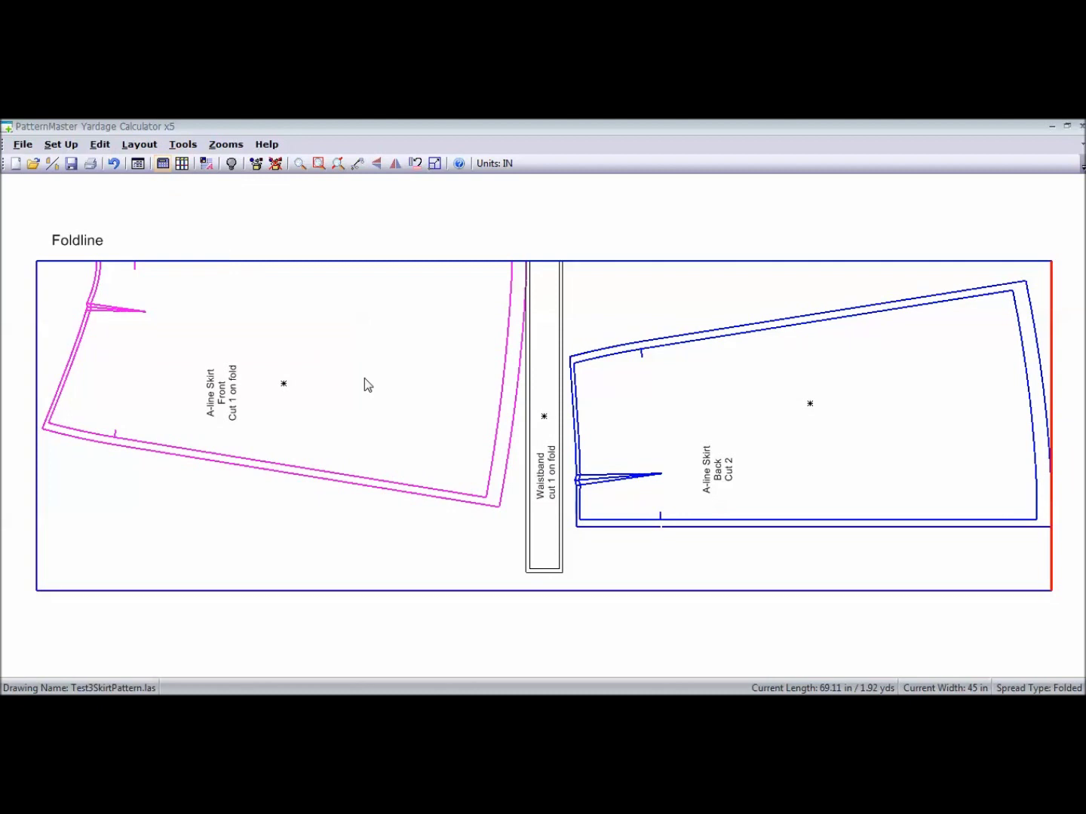